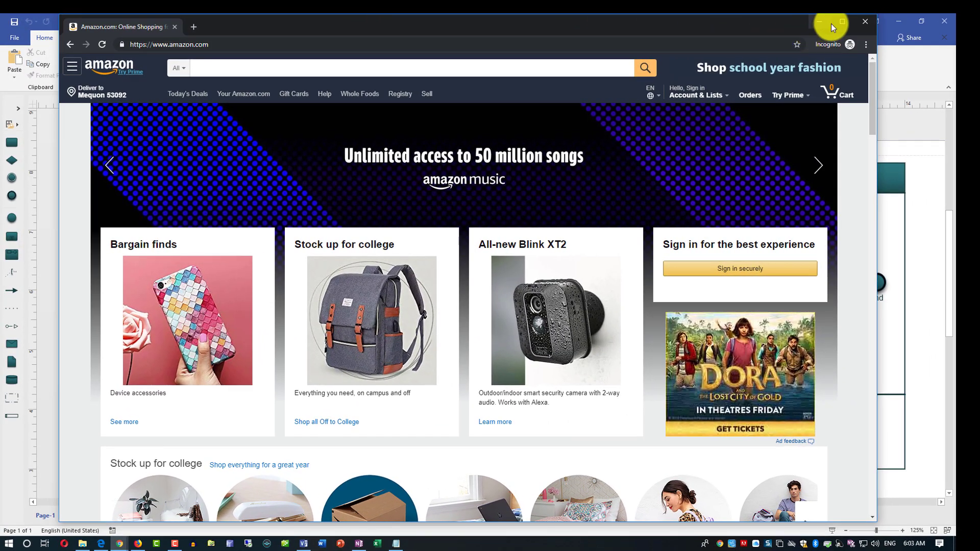
Step: Maximize and scroll the browser window, then minimize it to reveal the diagram
left_click(833, 24)
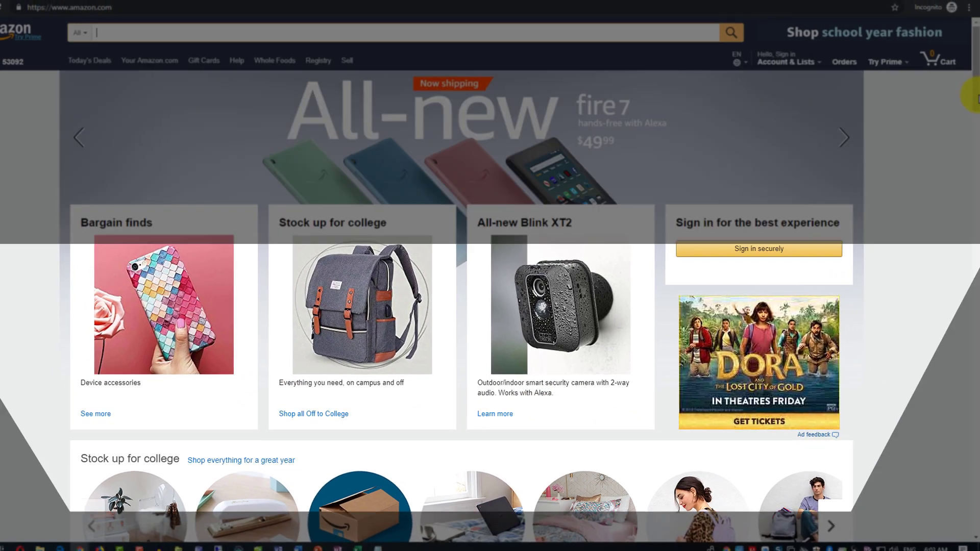
scroll(975, 135, "down", 5)
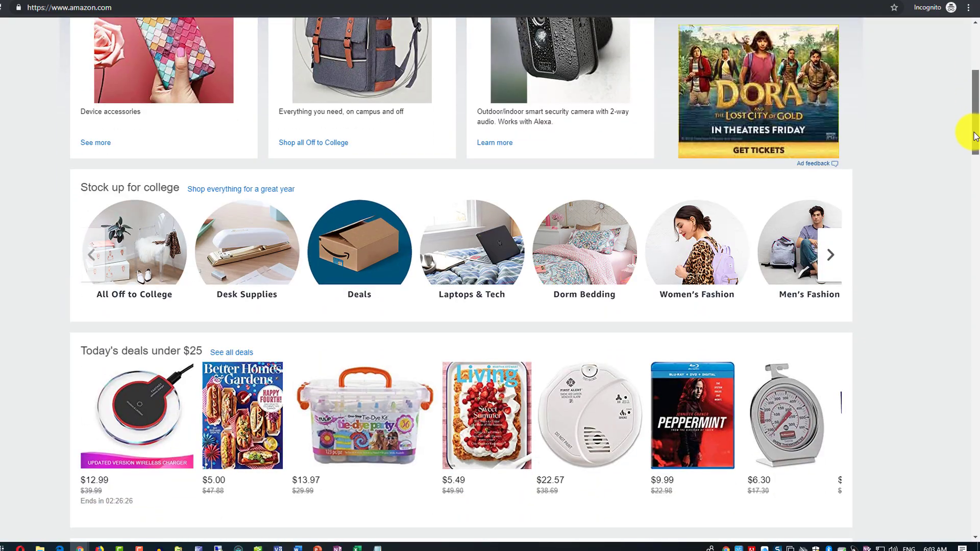
left_click_drag(975, 135, 975, 138)
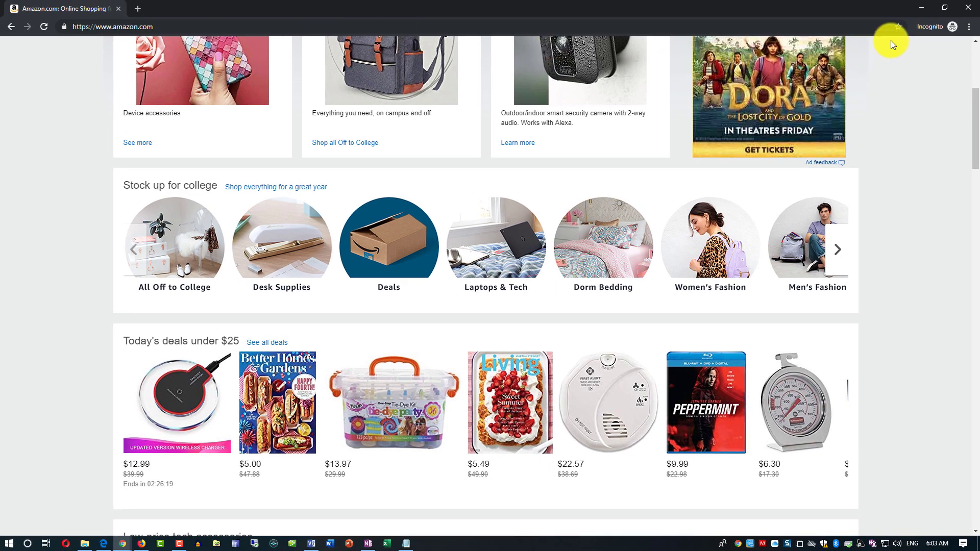
left_click(921, 8)
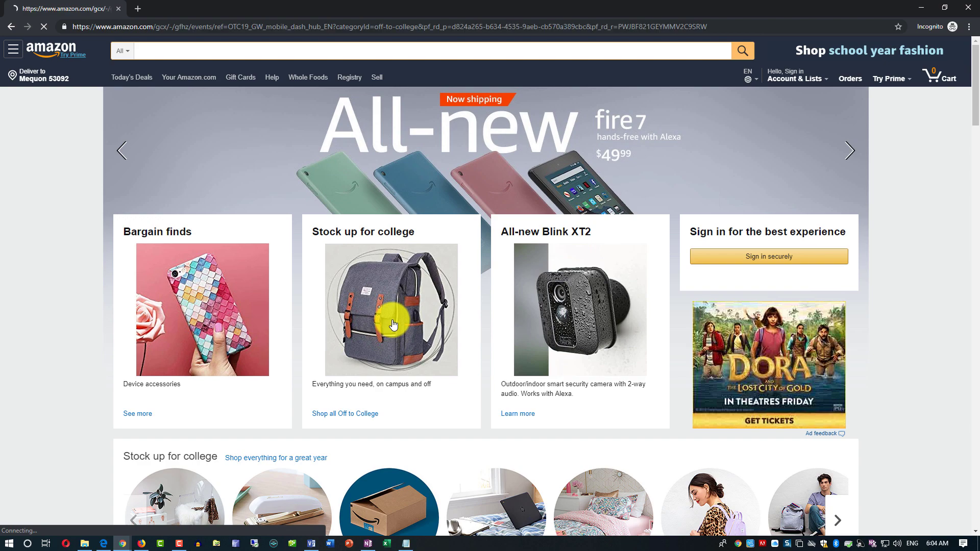
Step: On the Off to college page, add HP Premium printer paper to the cart and view the cart
left_click(432, 341)
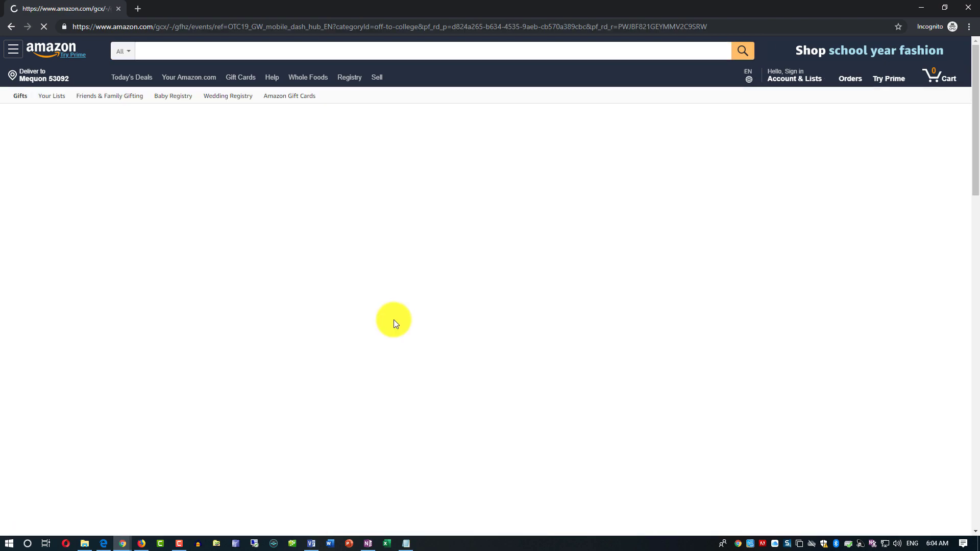
scroll(525, 347, "down", 6)
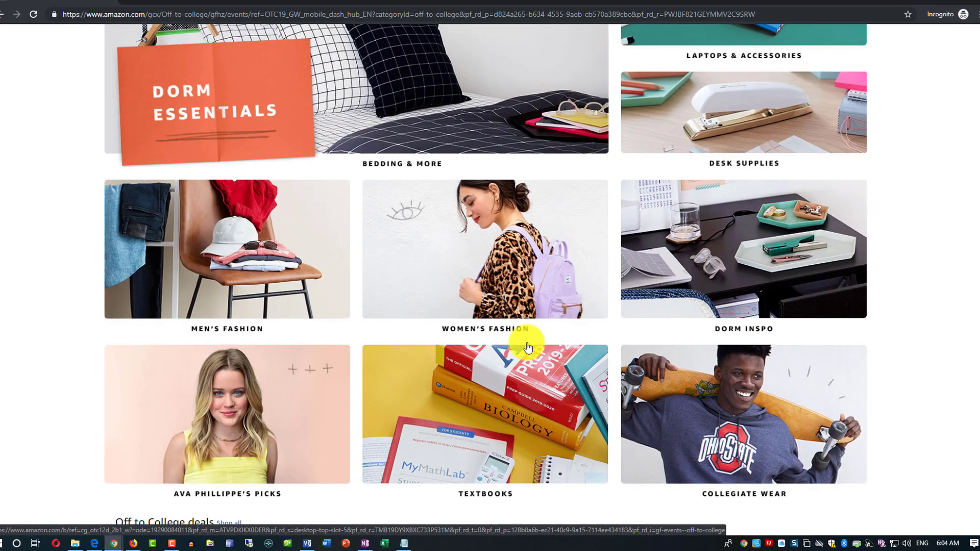
scroll(528, 347, "down", 5)
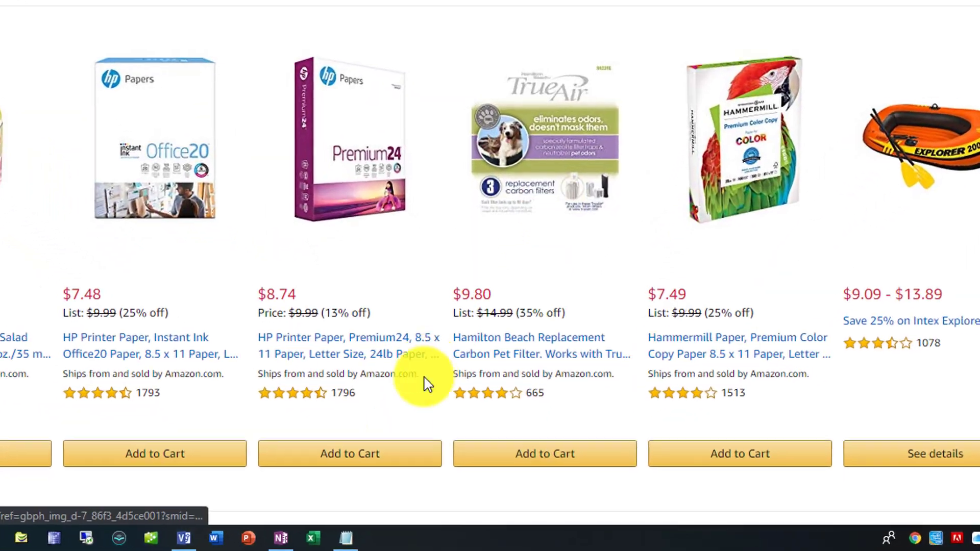
left_click(372, 460)
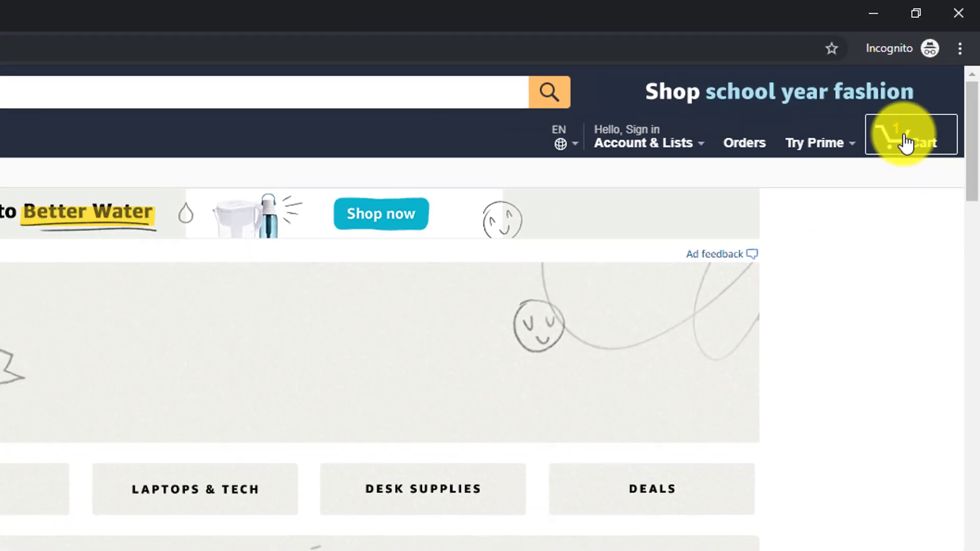
left_click(937, 79)
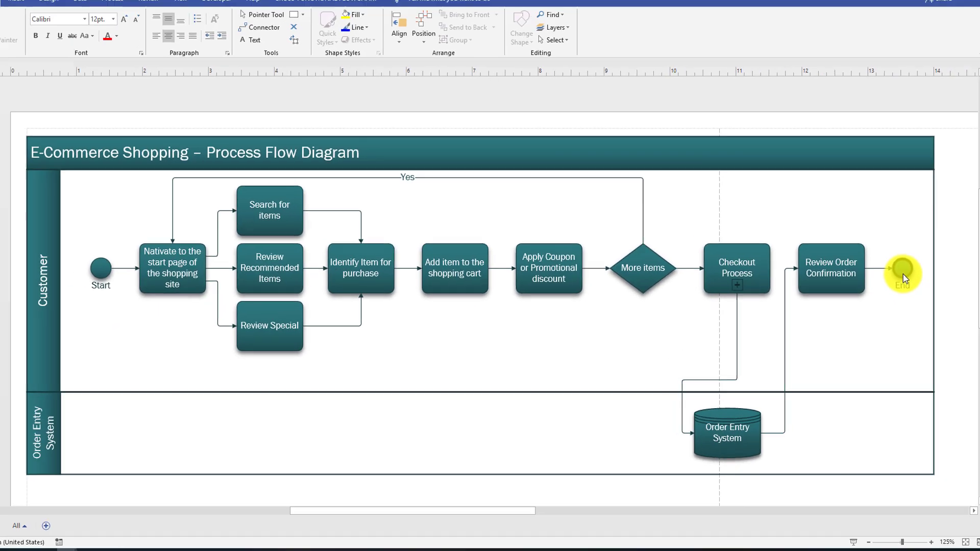
Step: Scroll the Visio canvas to bring the E-Commerce Shopping swimlane diagram into view
scroll(901, 277, "down", 1)
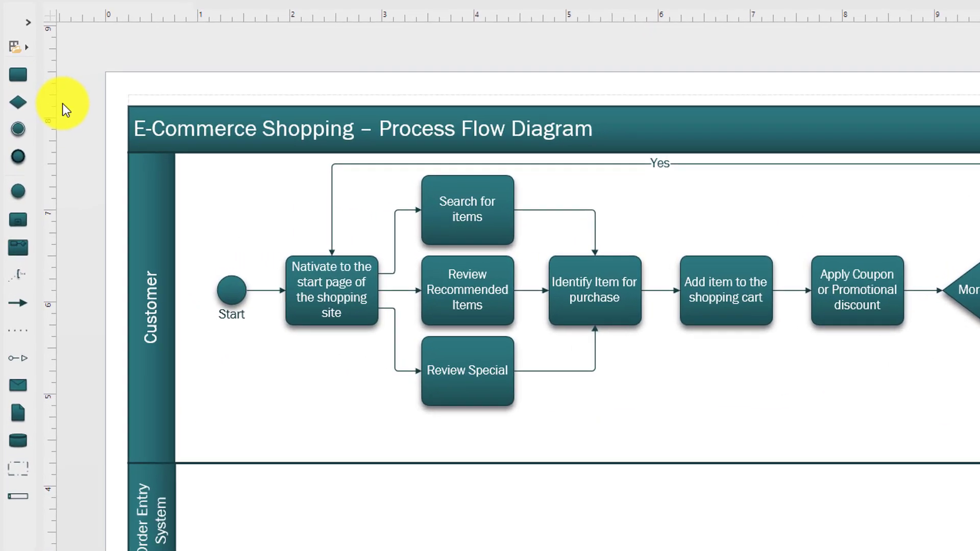
Step: Drag a new Pool / Lane shape below the Order Entry System lane
left_click(26, 23)
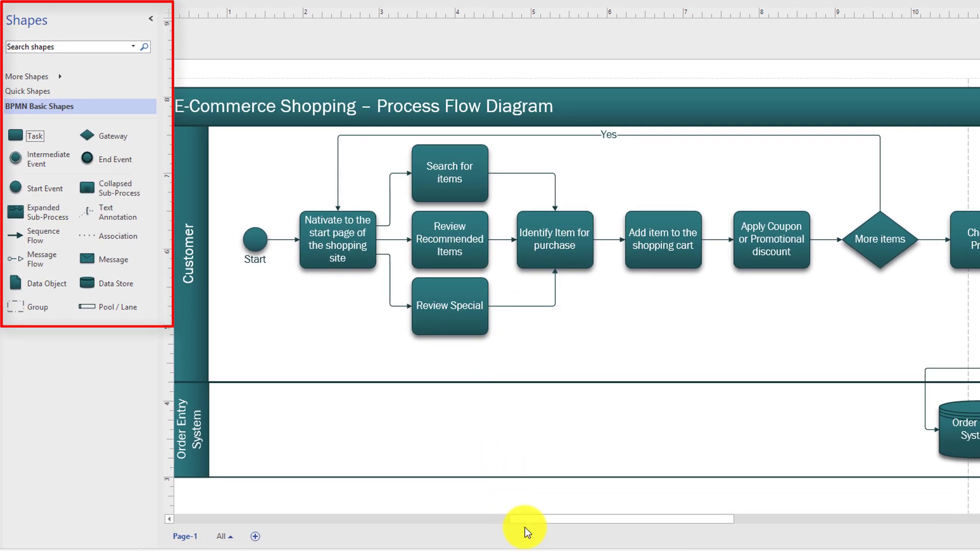
left_click_drag(525, 521, 510, 519)
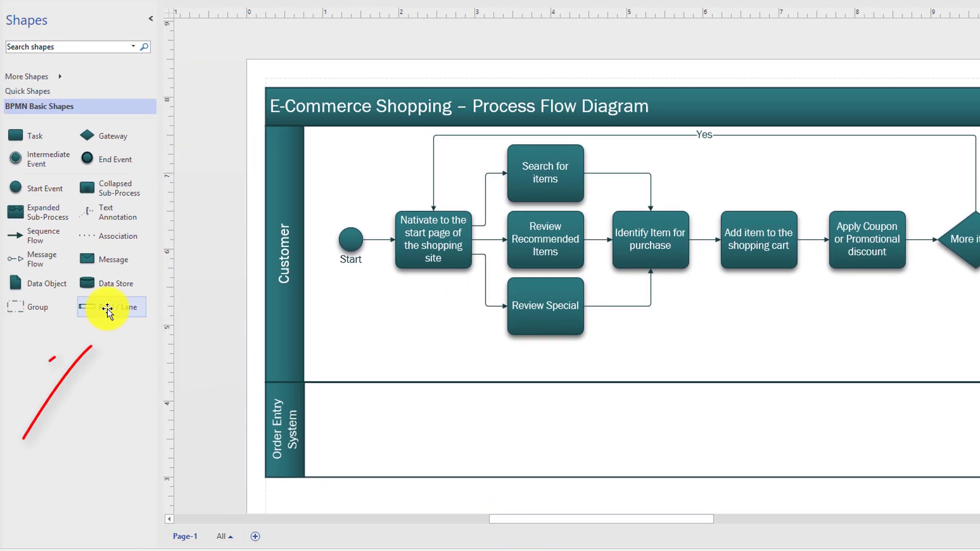
left_click_drag(107, 312, 486, 497)
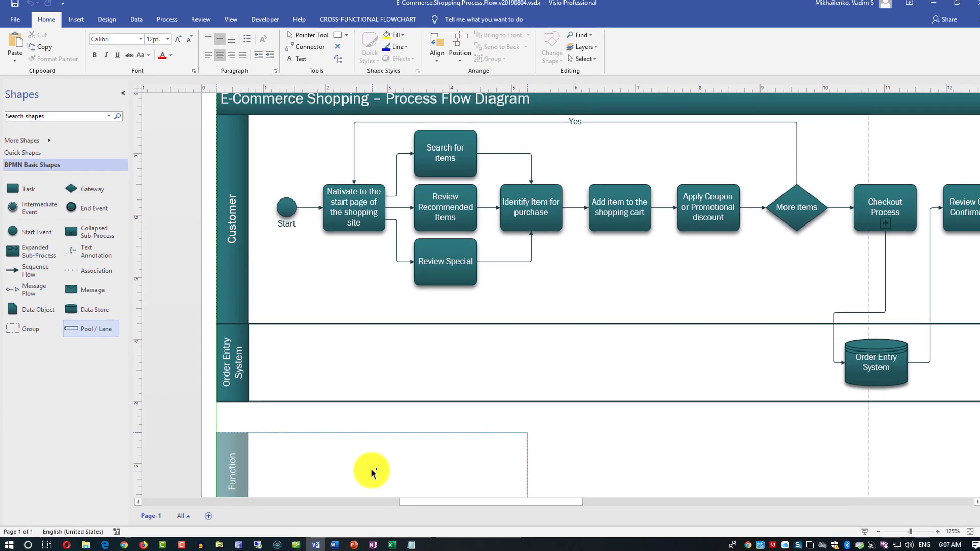
left_click_drag(371, 469, 373, 470)
scroll(862, 457, "down", 2)
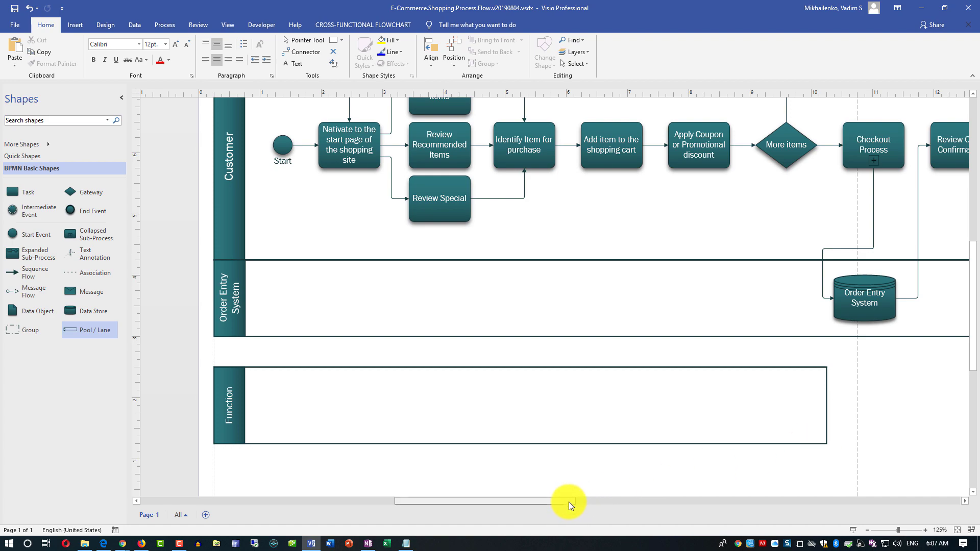
left_click_drag(570, 501, 587, 504)
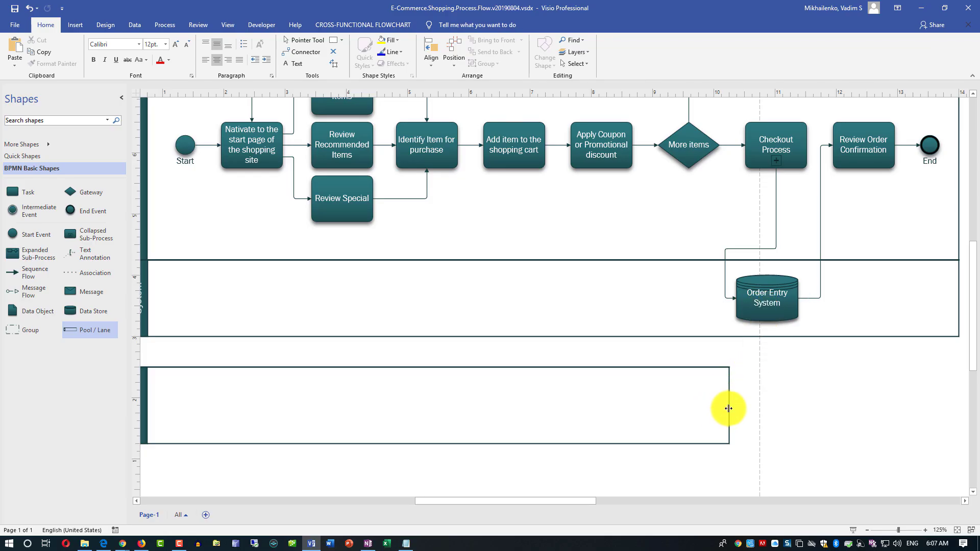
Step: Widen the new lane to match the others, make it taller, and name it 'Back Office (Order Fullfillment)'
left_click_drag(729, 408, 959, 411)
left_click_drag(592, 504, 561, 501)
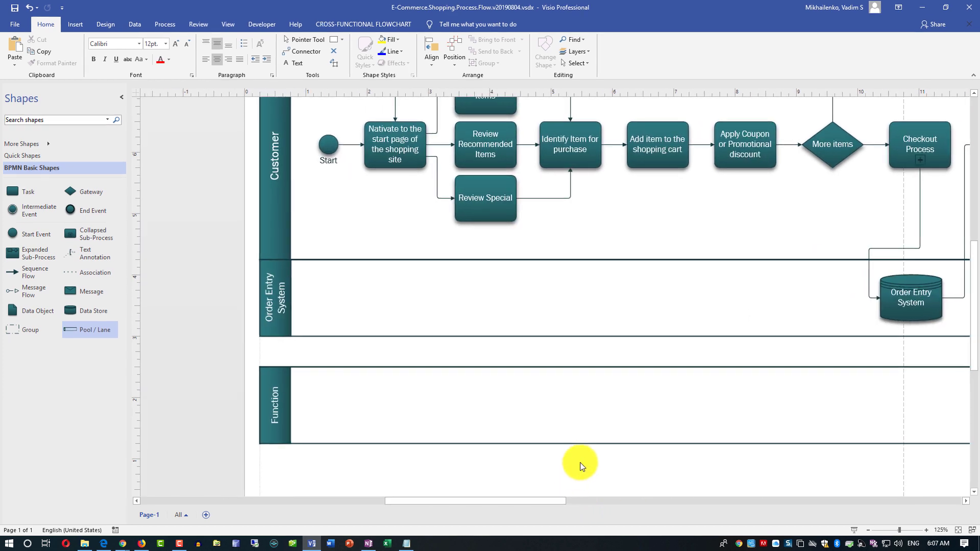
left_click_drag(609, 439, 615, 479)
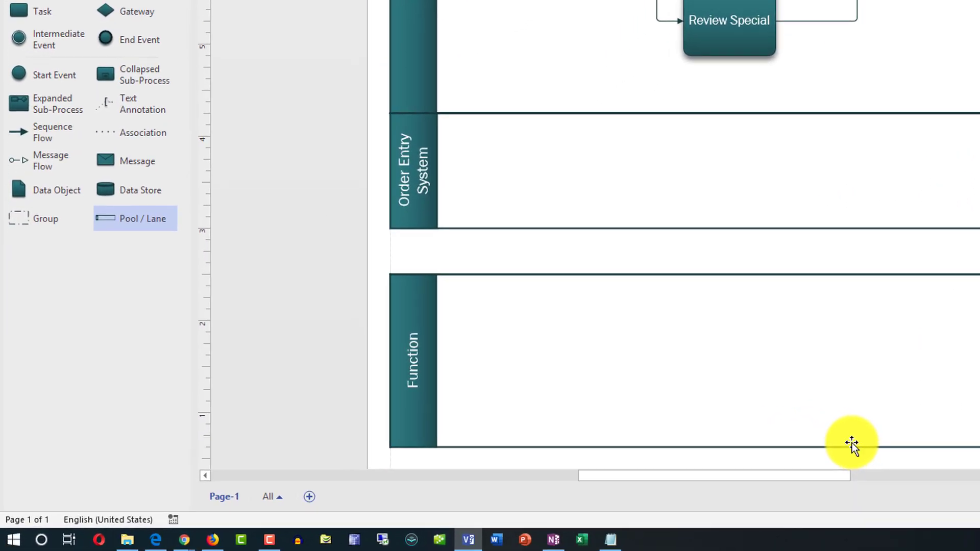
double_click(487, 323)
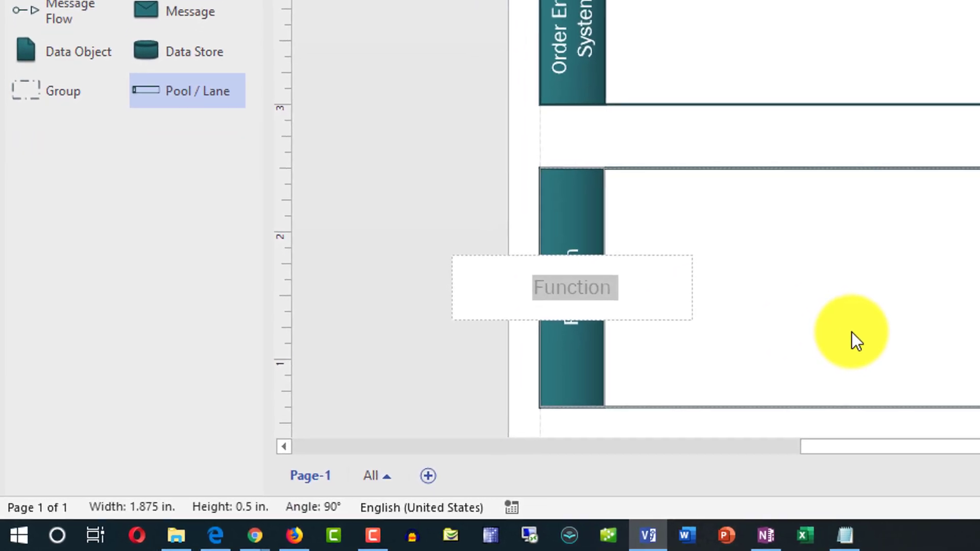
type("Back Office")
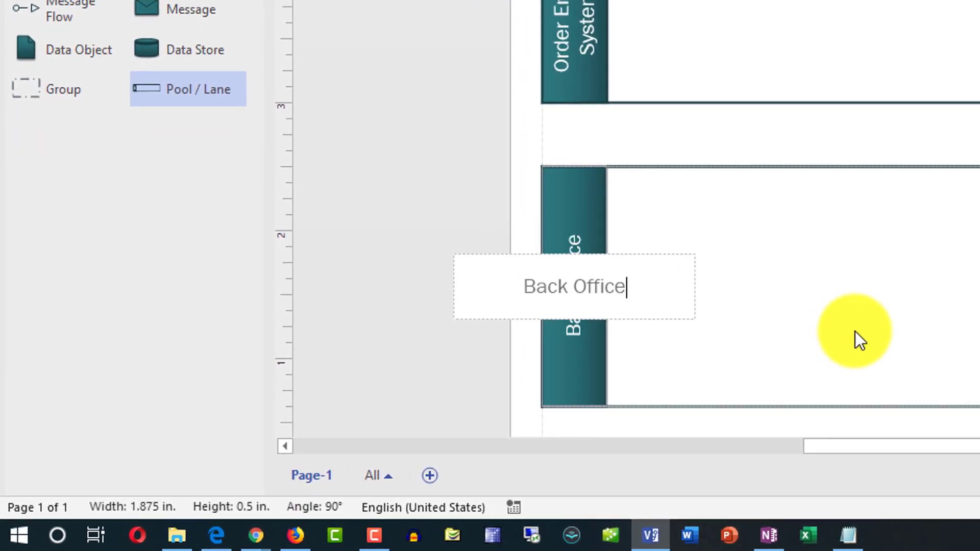
type(" (Order Fullfillment")
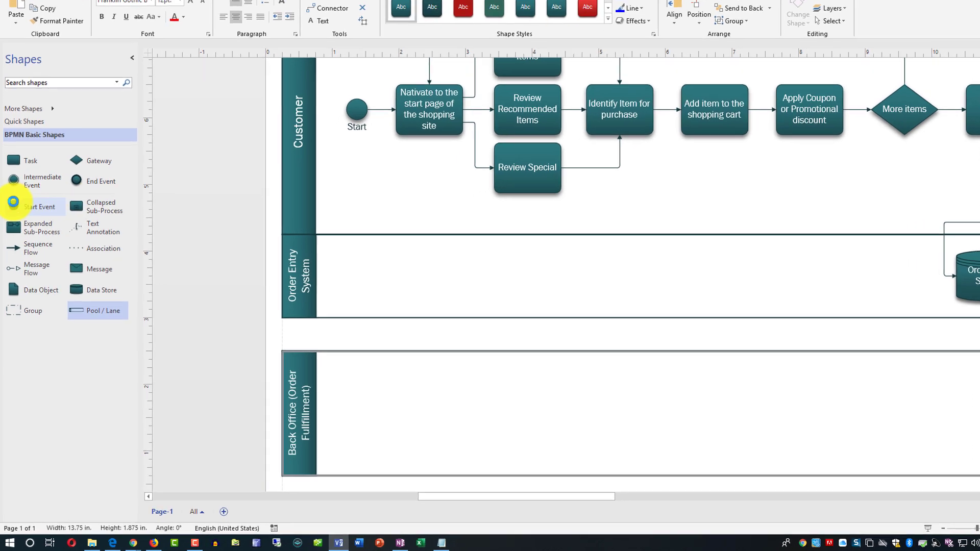
Step: Place a Start event at the lane's left side and connect a 'Review Order' task after it
left_click_drag(16, 228, 335, 409)
left_click_drag(448, 364, 448, 364)
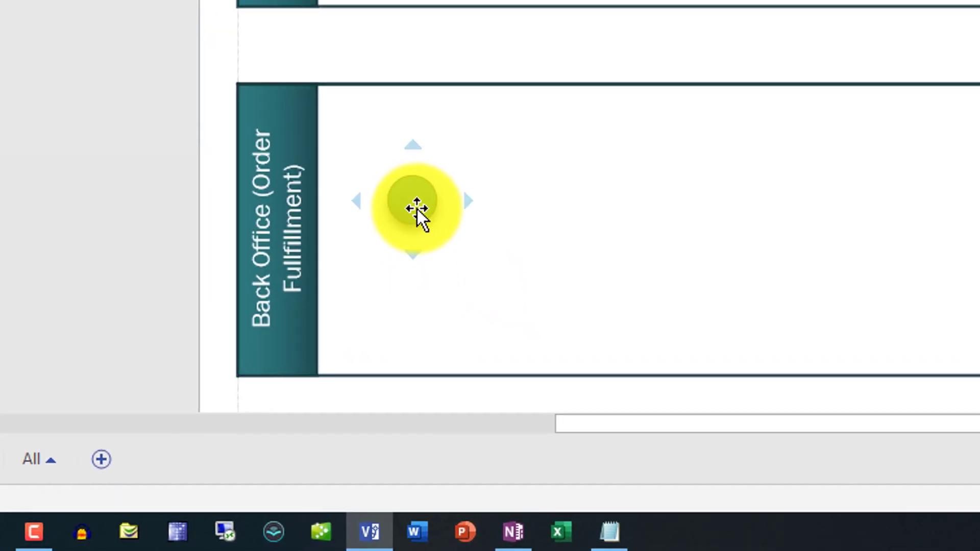
mouse_move(465, 155)
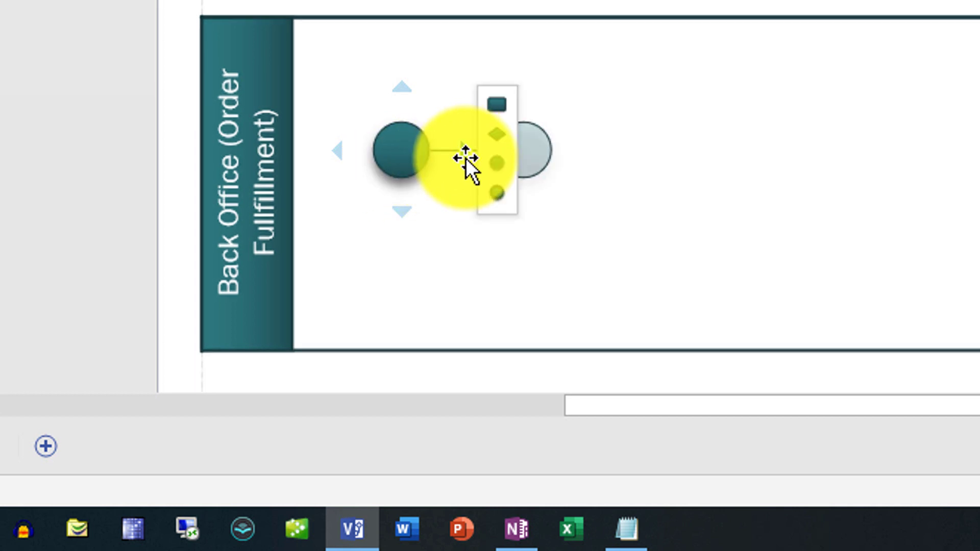
left_click(498, 104)
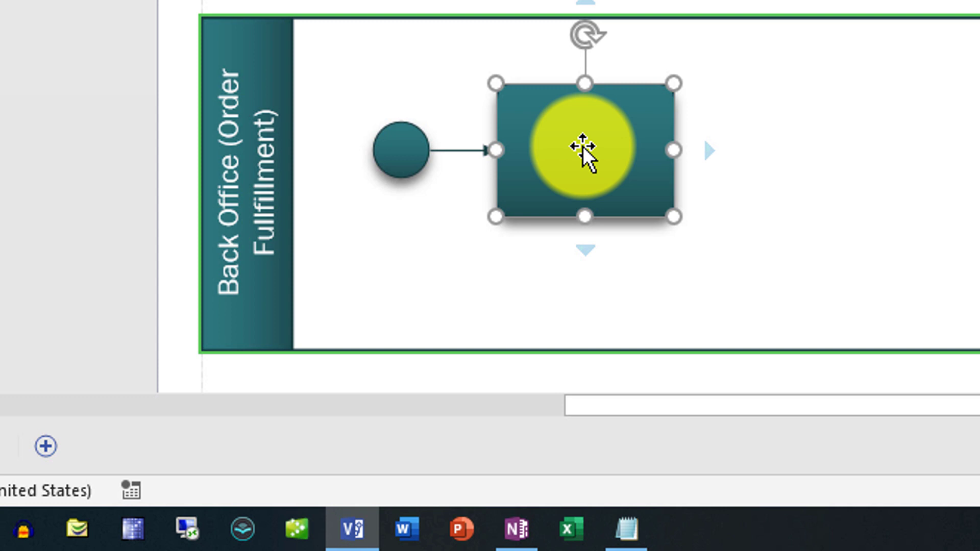
type("Review Order")
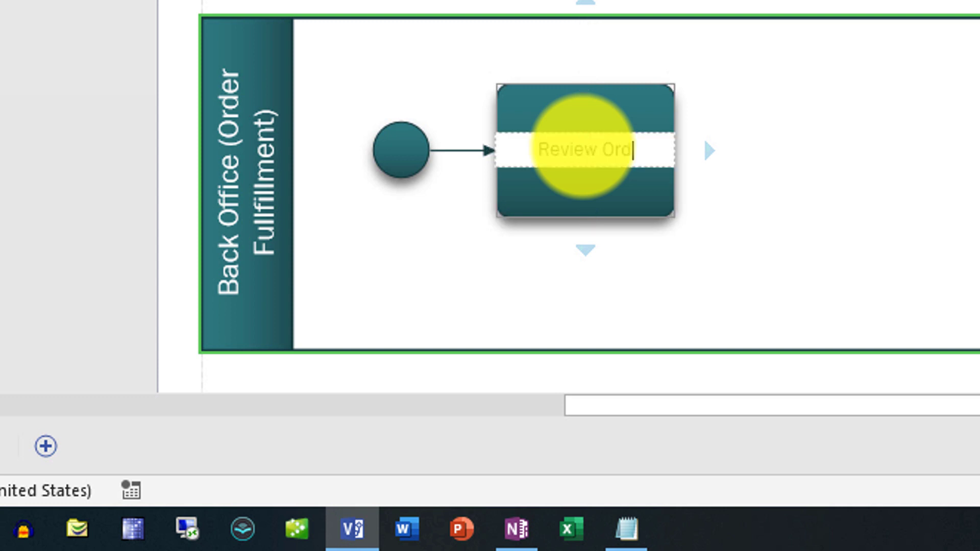
left_click(736, 260)
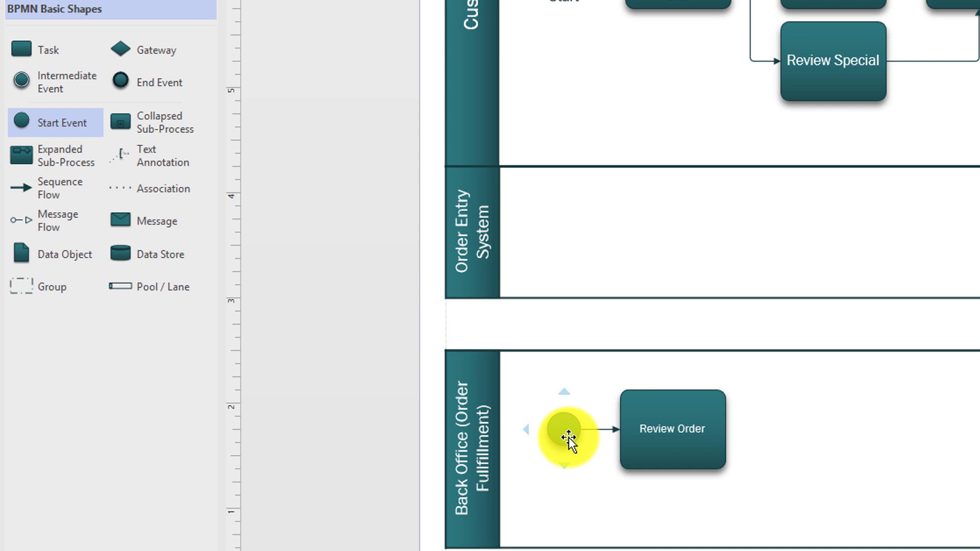
Step: Label the start event circle 'Start'
left_click(567, 434)
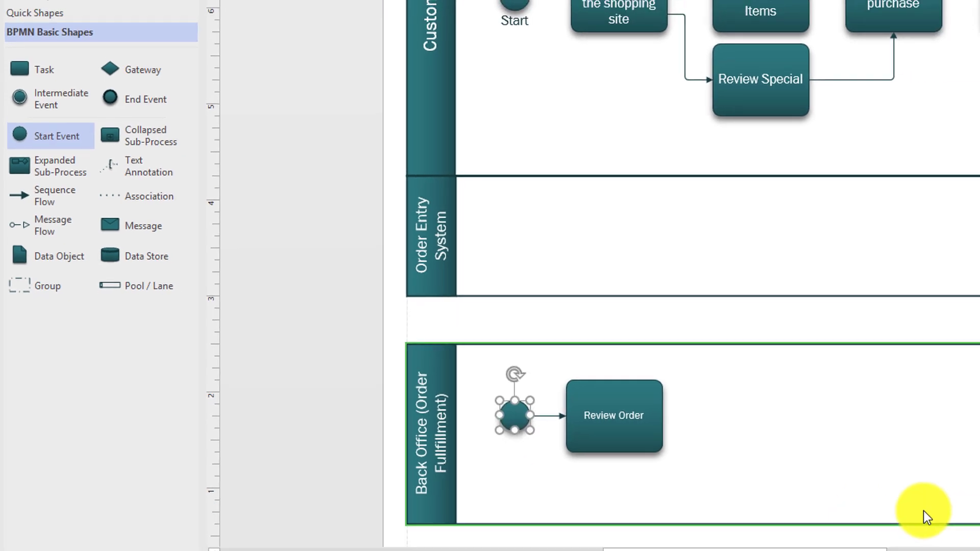
type("Start")
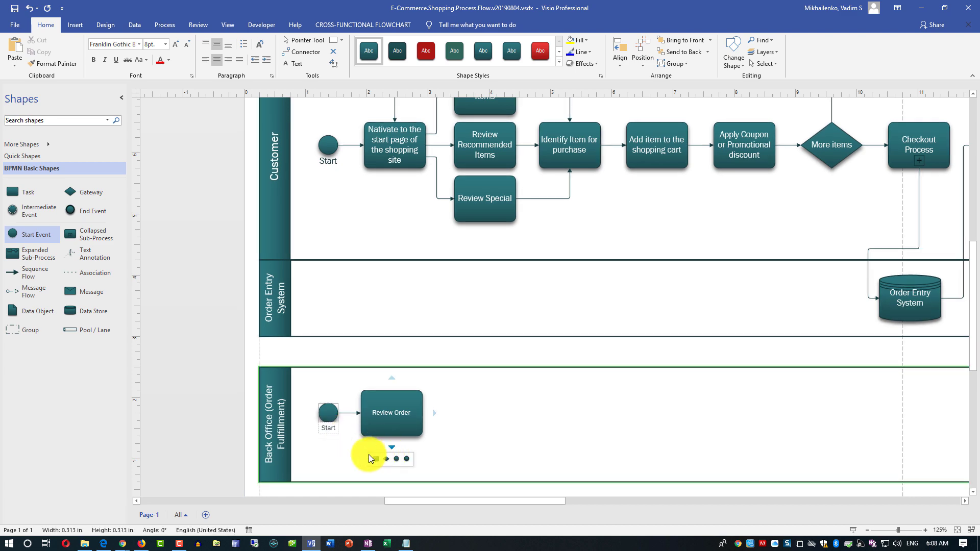
left_click(354, 455)
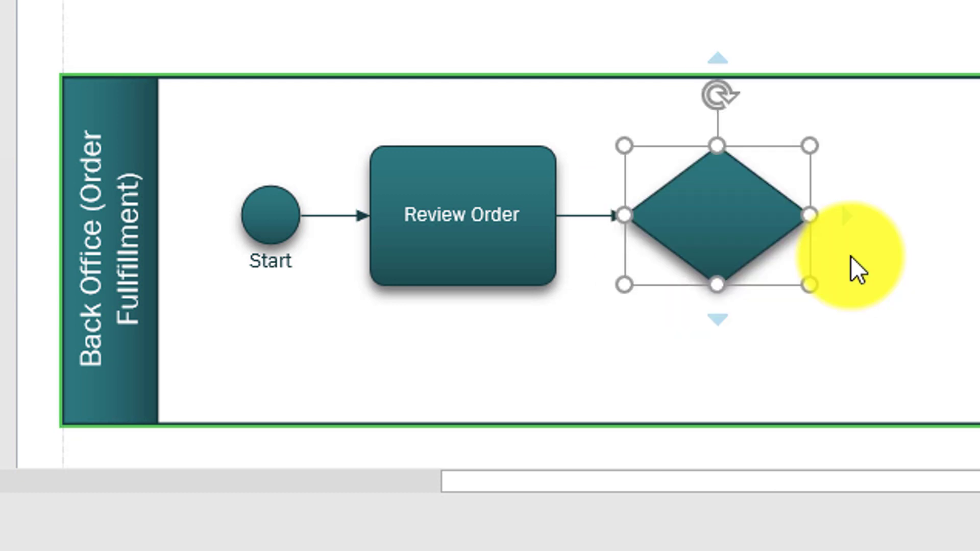
Step: Label the gateway 'Is Order Valid?' and add an 'Accept Order' task on a 'Yes' connector
type("Is")
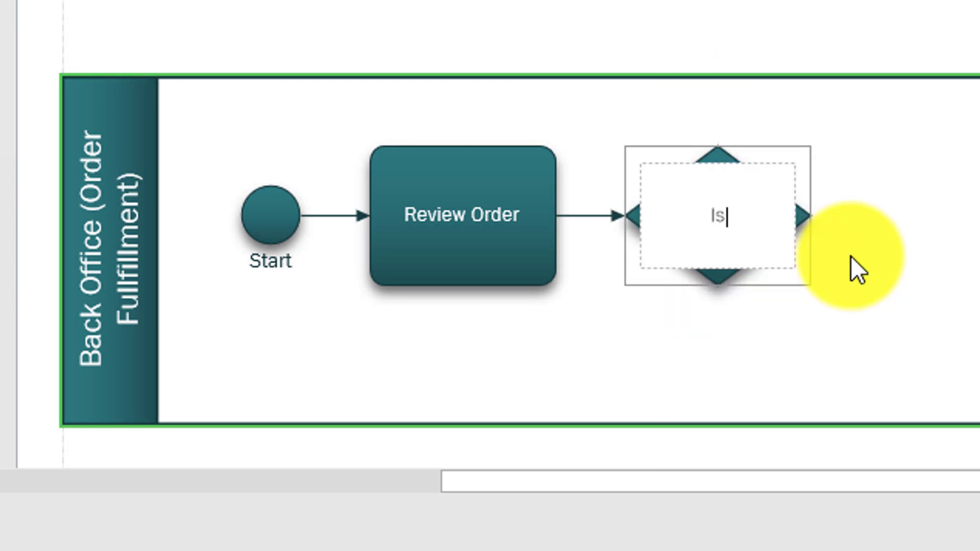
type(" Or")
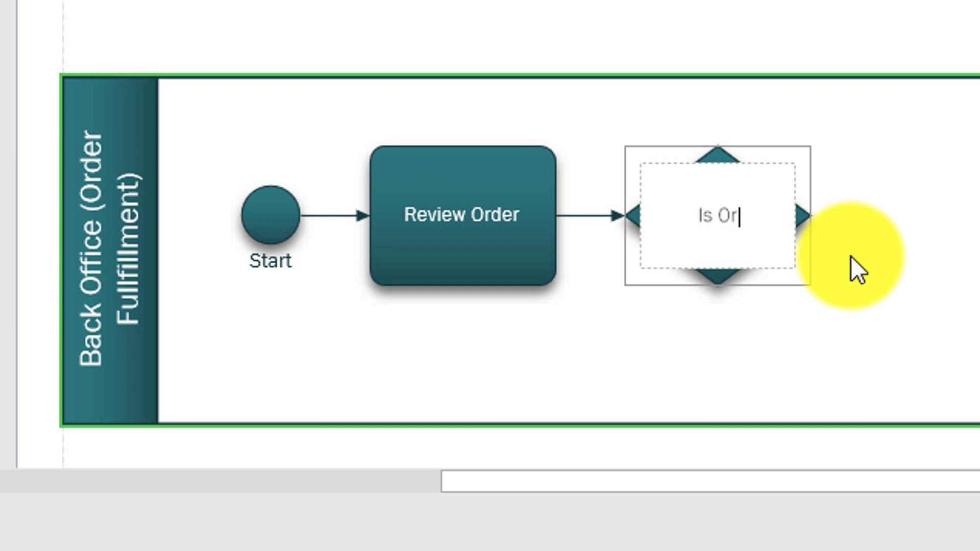
type("der Valid?")
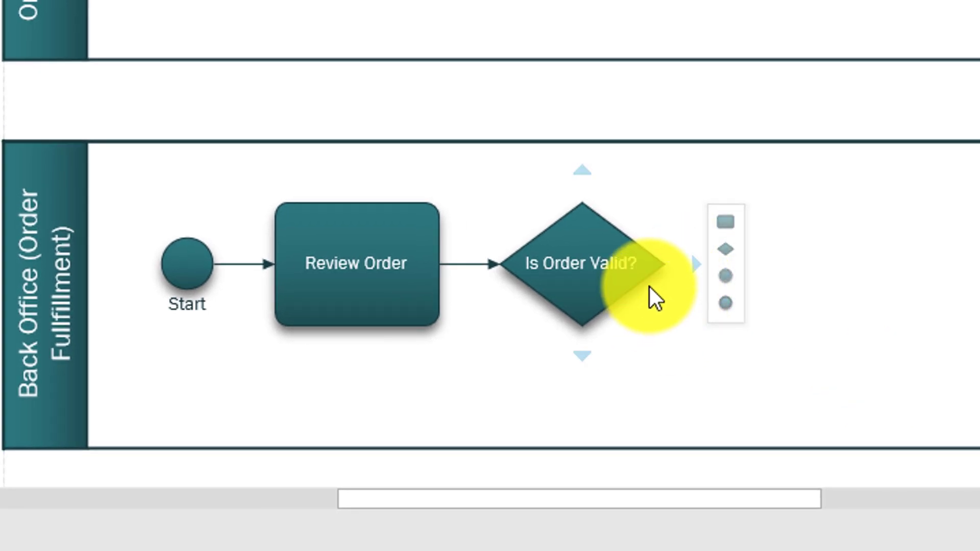
left_click(726, 224)
type("A")
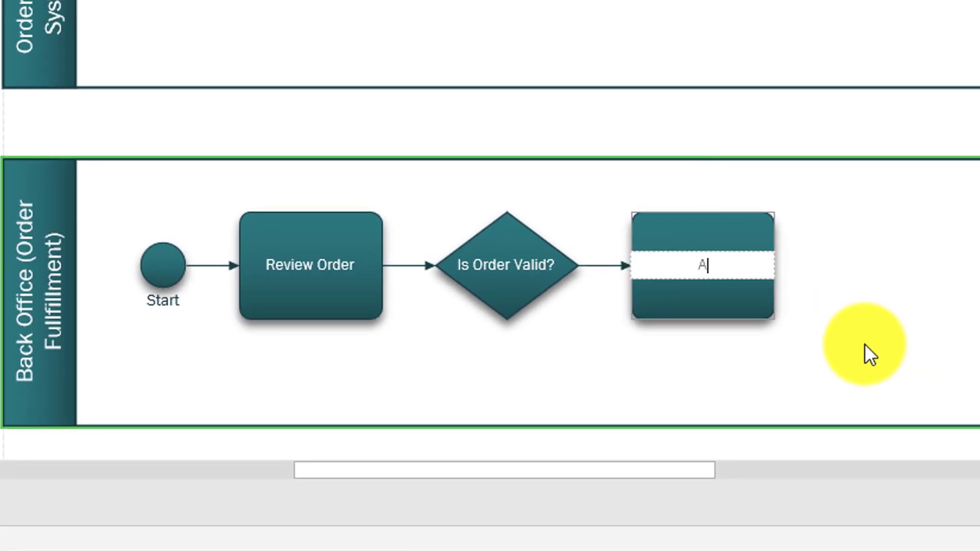
type("ccept Order")
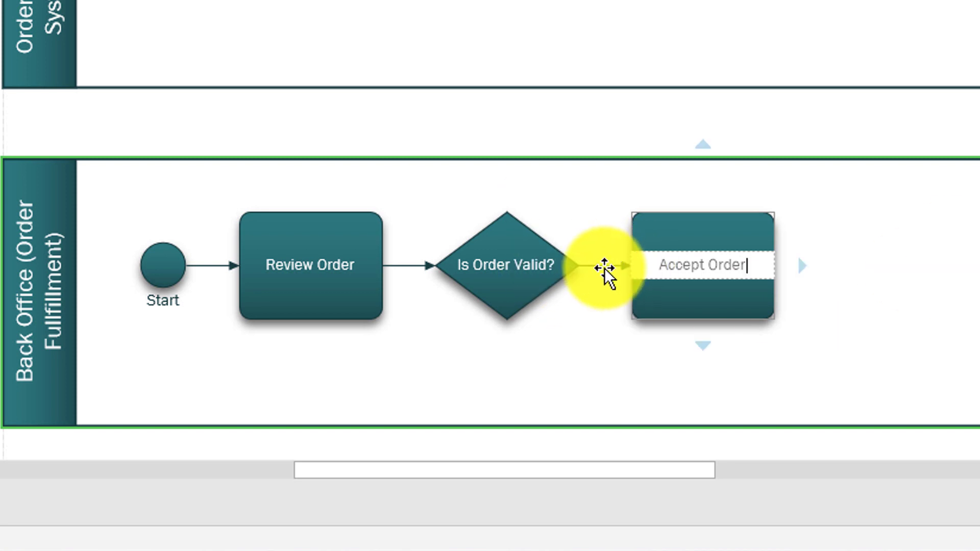
left_click(637, 266)
type("Yes")
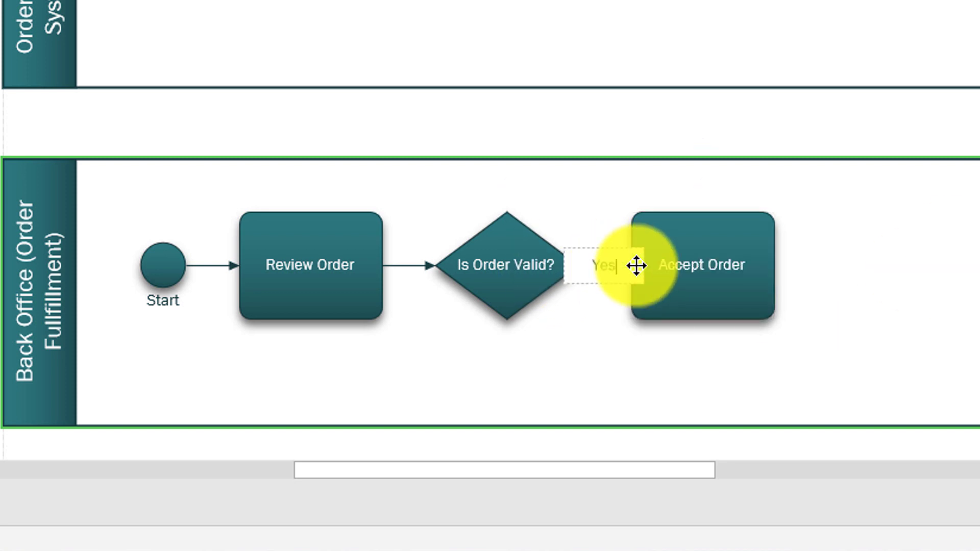
left_click(593, 341)
Step: Drag the Back Office lane's bottom border down to make it taller
scroll(760, 383, "down", 2)
mouse_move(495, 231)
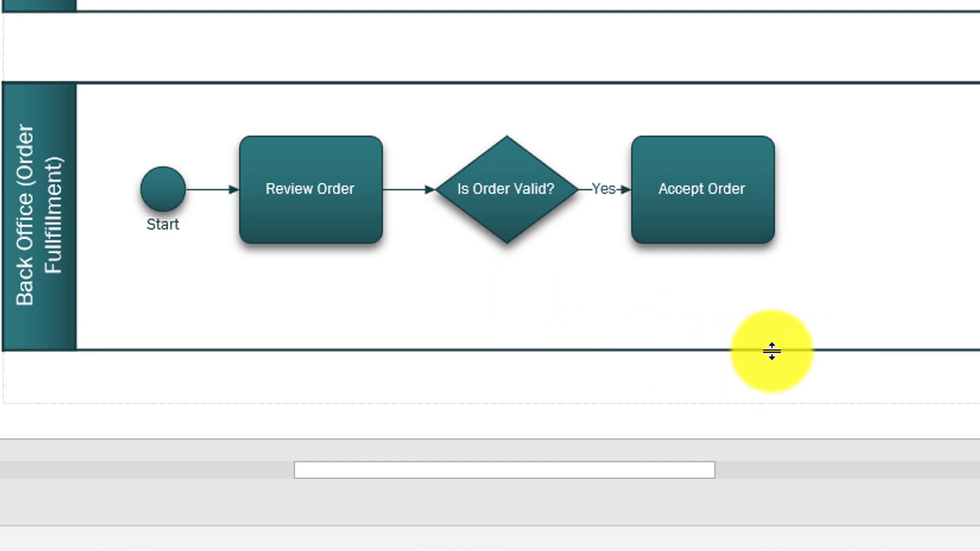
left_click_drag(771, 351, 766, 408)
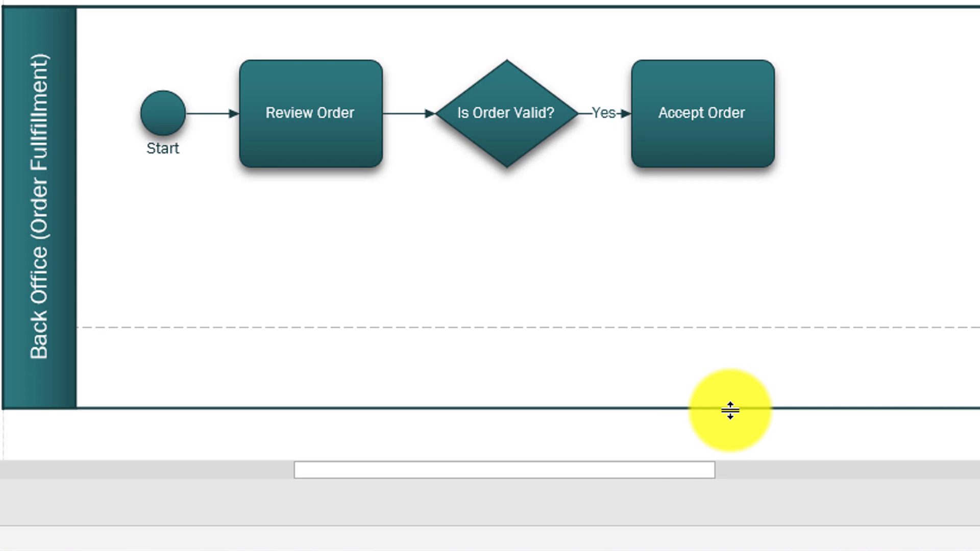
Step: Replace the unwanted rectangle below 'Is Order Valid?' with a connected decision diamond
mouse_move(501, 122)
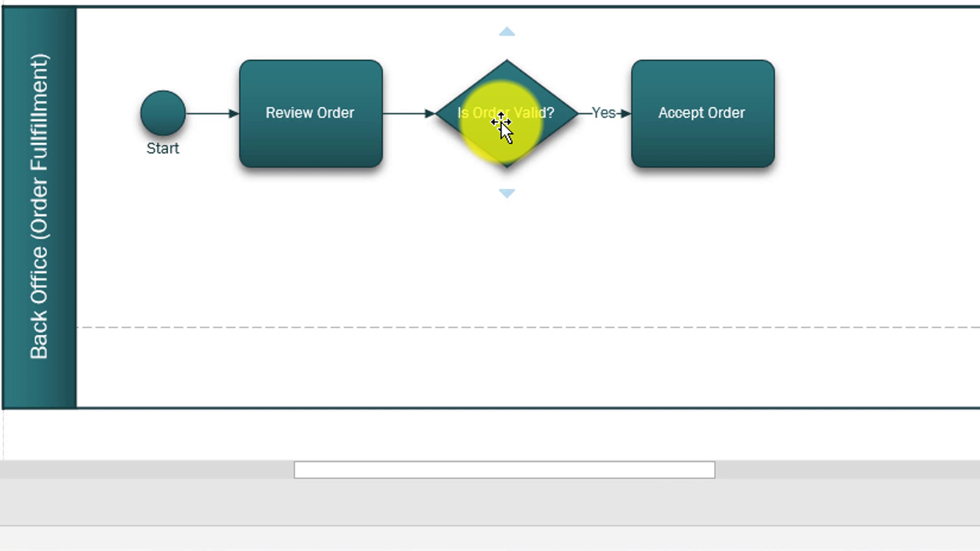
mouse_move(507, 191)
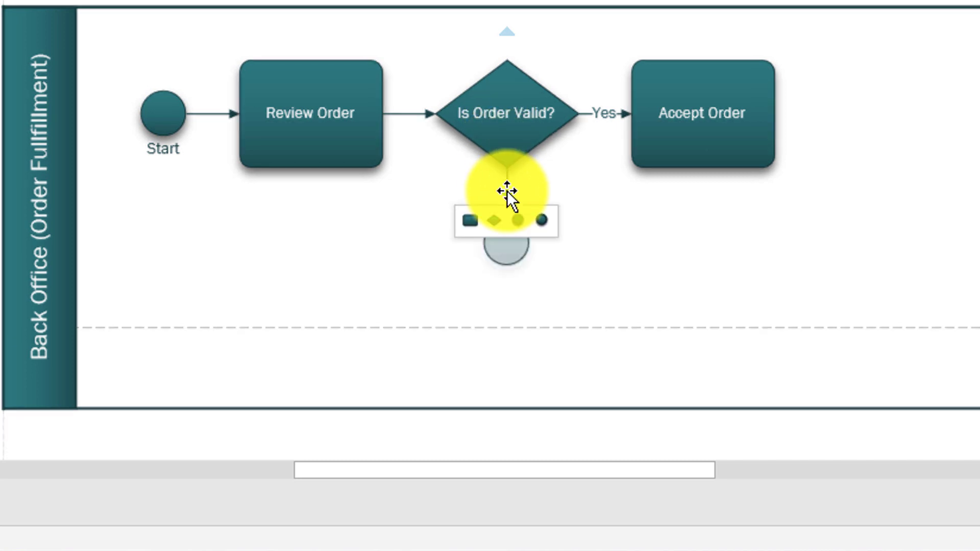
left_click(470, 221)
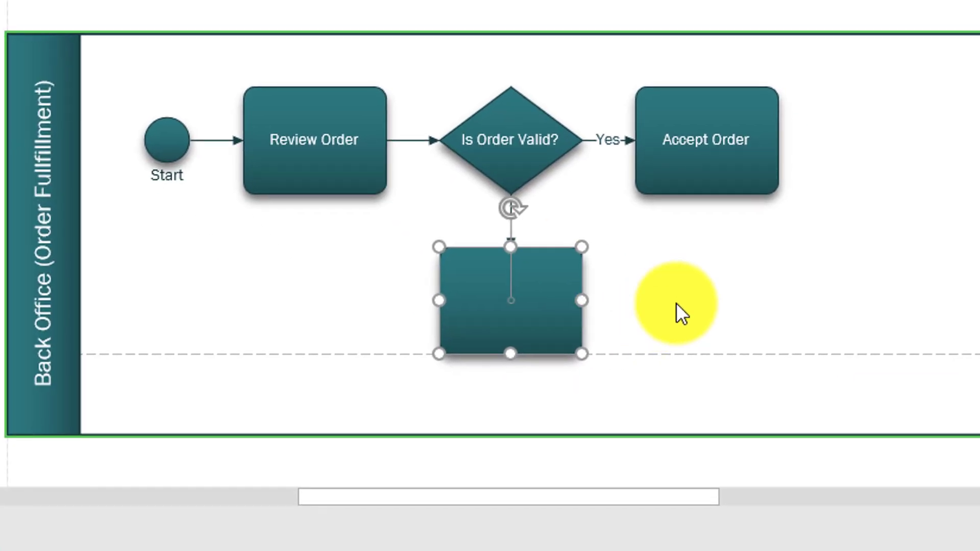
key("Delete")
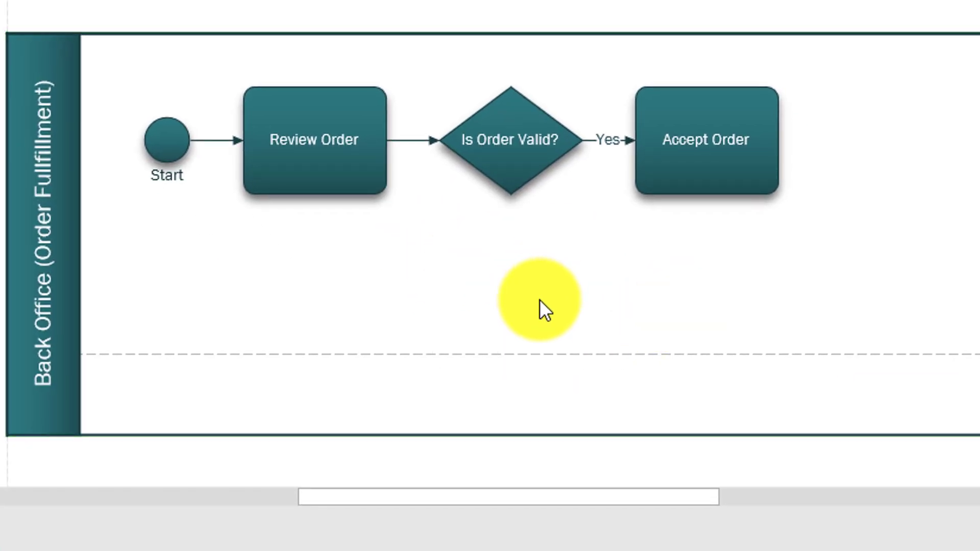
mouse_move(512, 219)
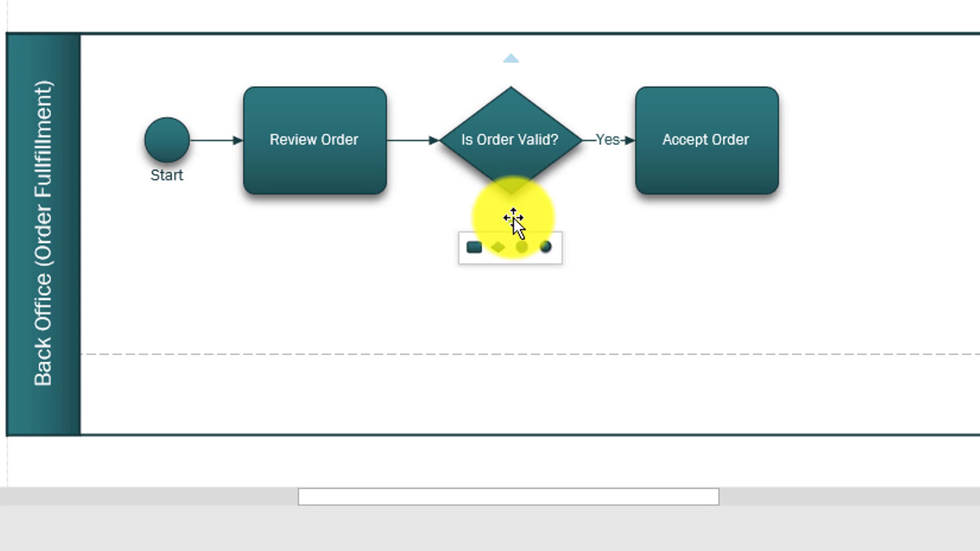
left_click(498, 248)
mouse_move(602, 295)
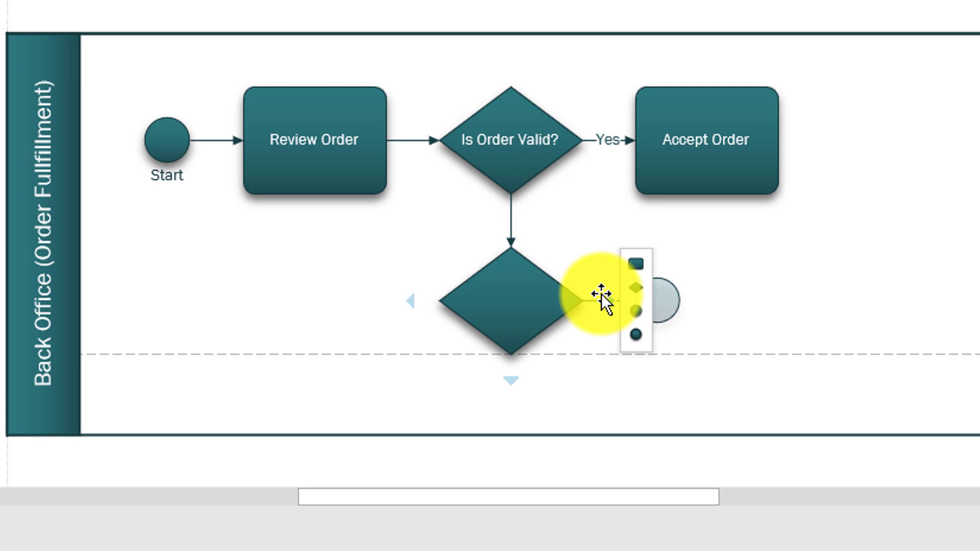
Step: Label the new diamond 'Can order issues be resolved?', fixing the misspelled 'issues' via spelling suggestion
type("Can ")
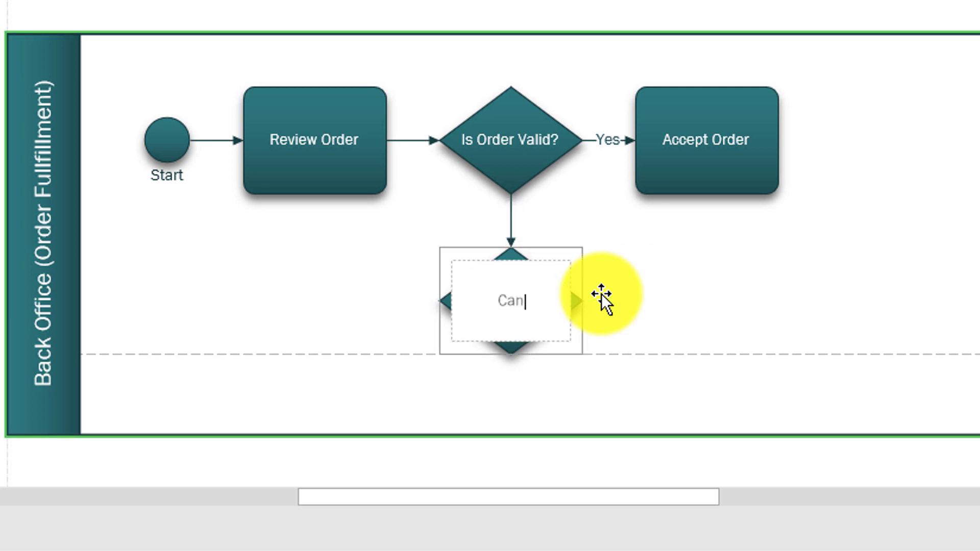
type("order isssued")
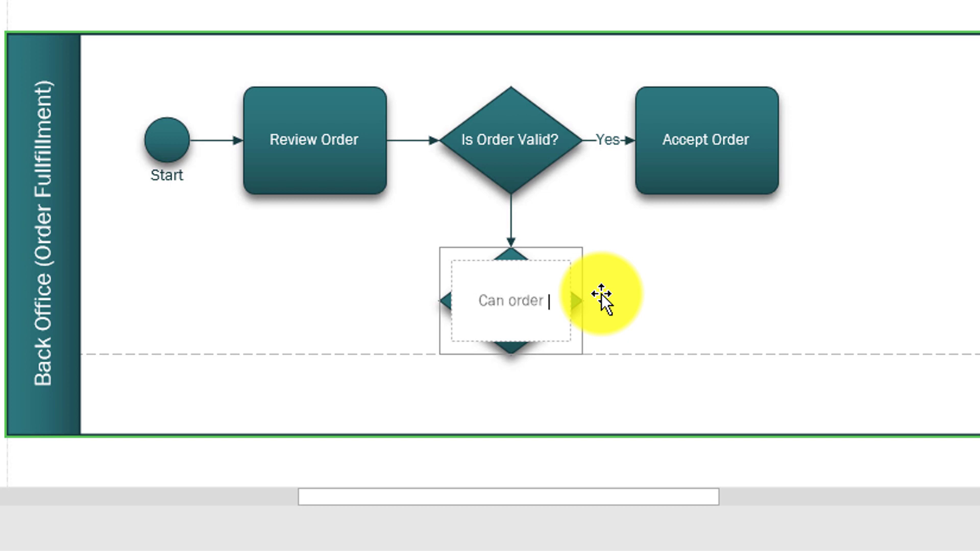
key("BackSpace")
type("sssues be resolve")
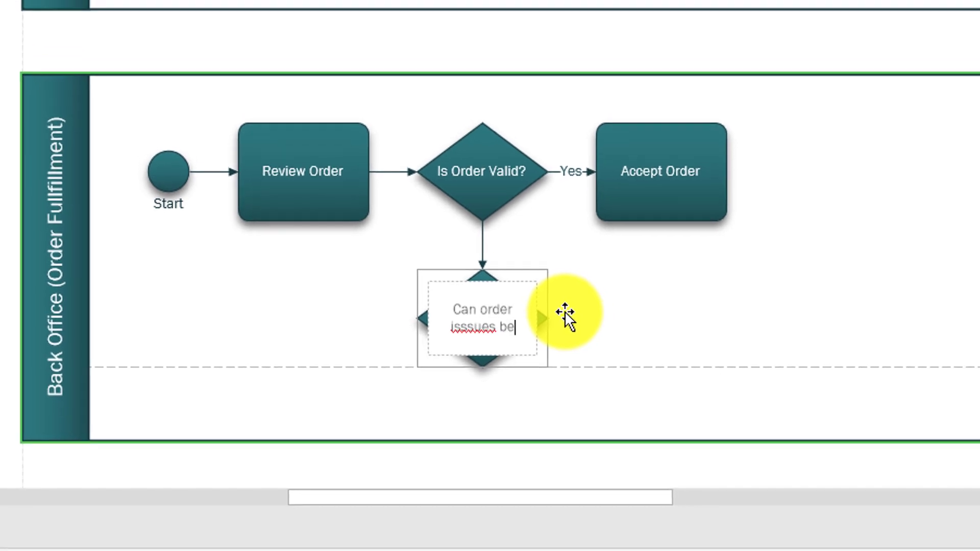
type("d?")
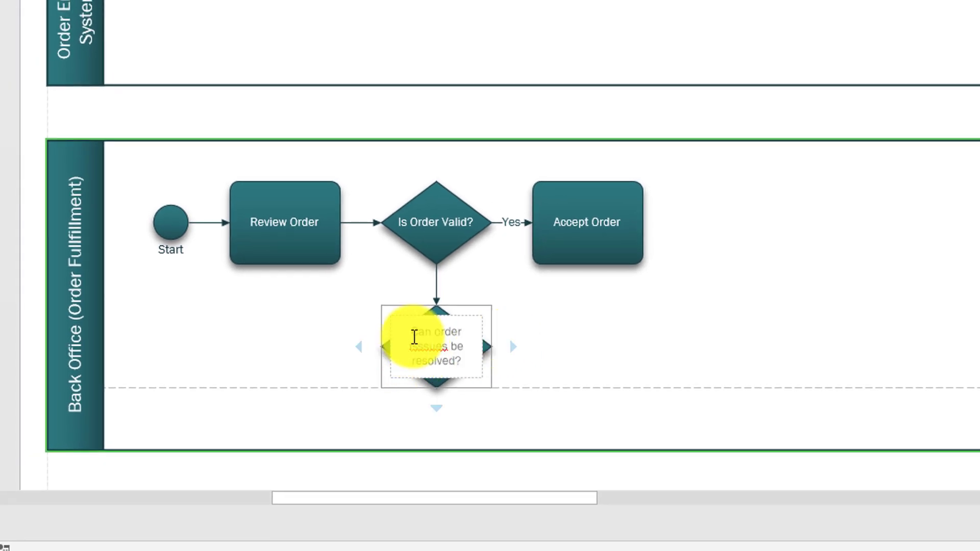
right_click(422, 348)
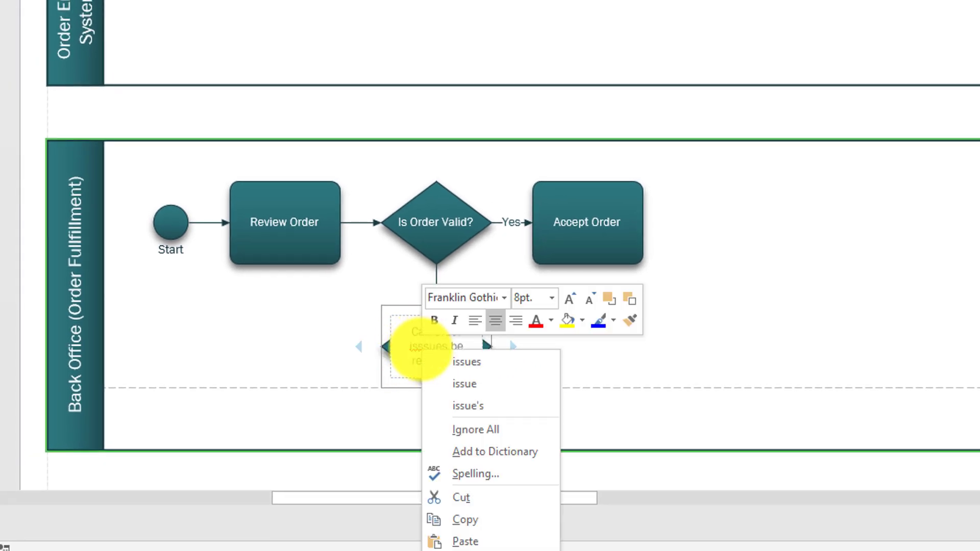
left_click(474, 364)
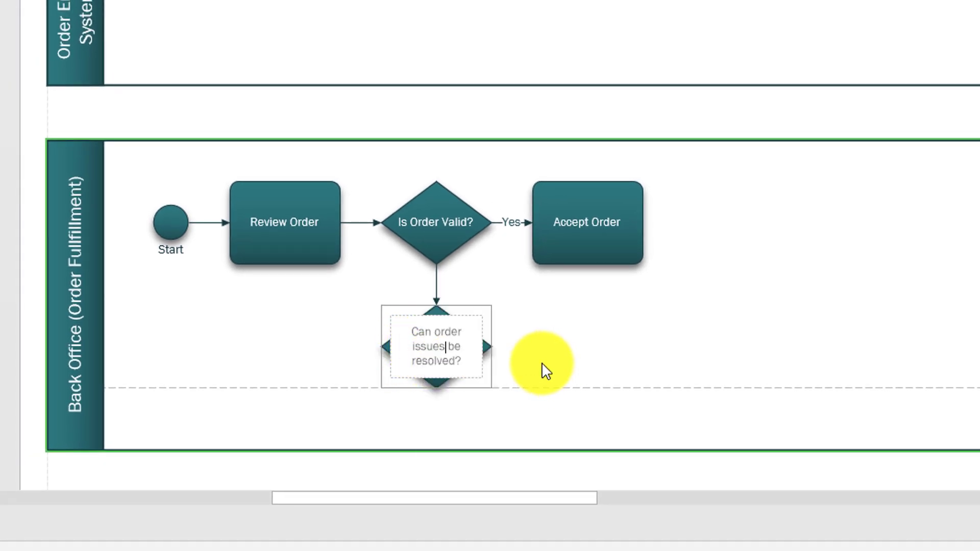
left_click(541, 361)
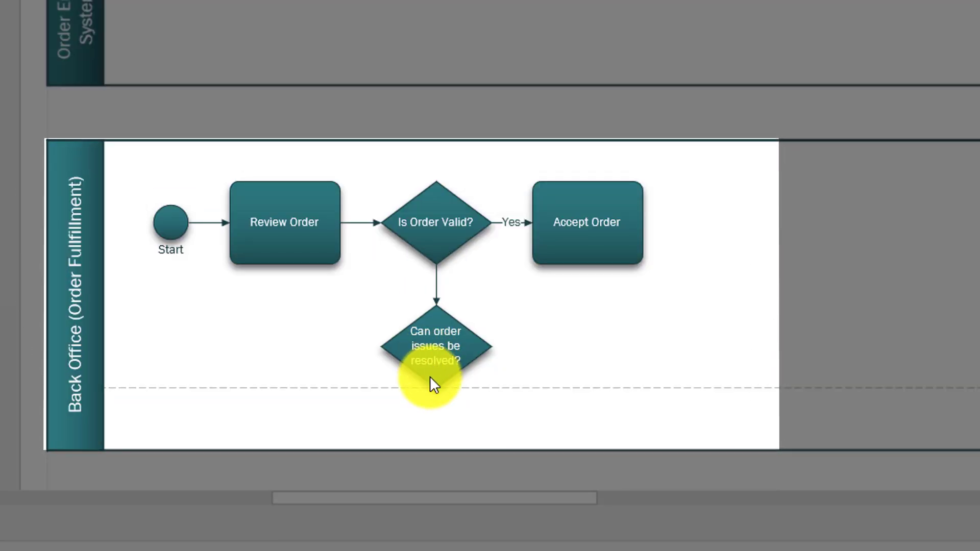
Step: Add a 'Reject Order' task connected to the left of the second diamond
mouse_move(444, 360)
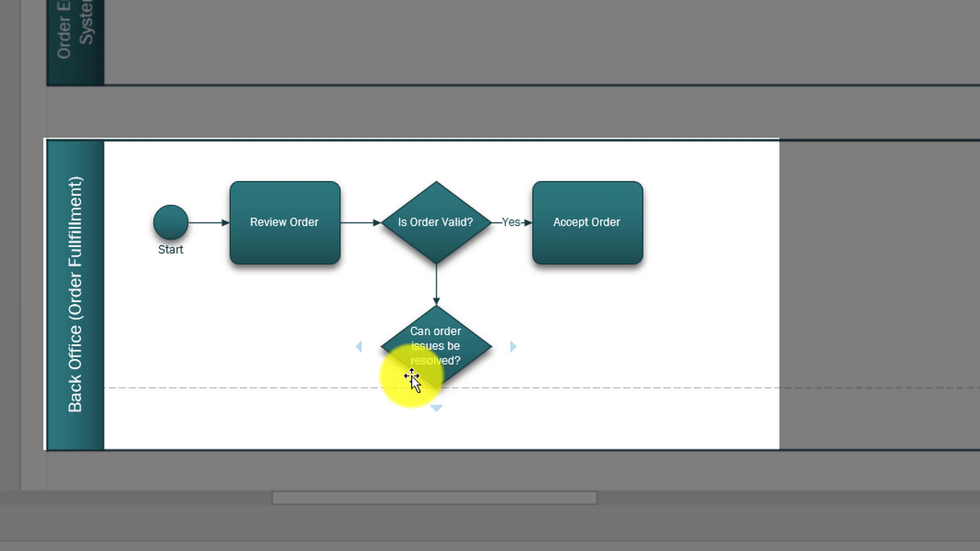
mouse_move(362, 349)
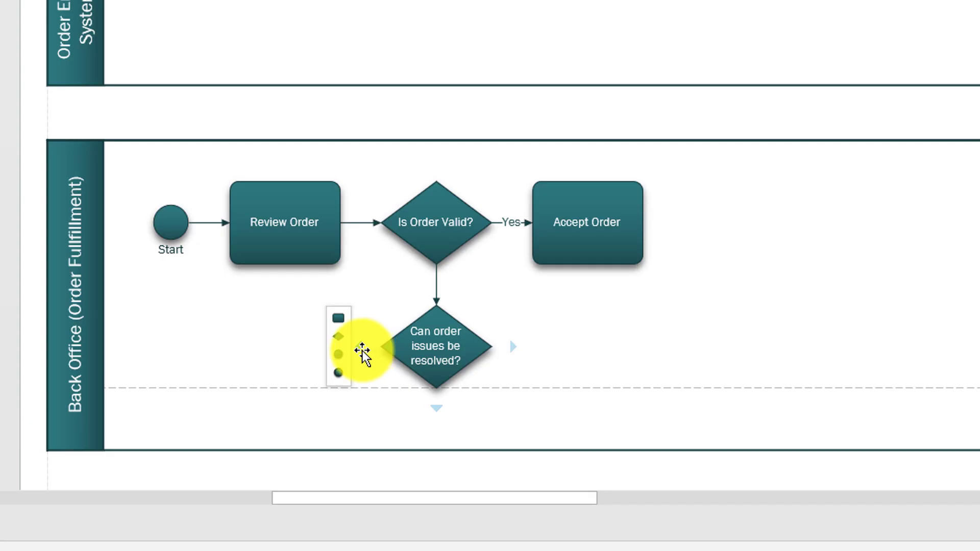
left_click(339, 319)
type("Reject Or")
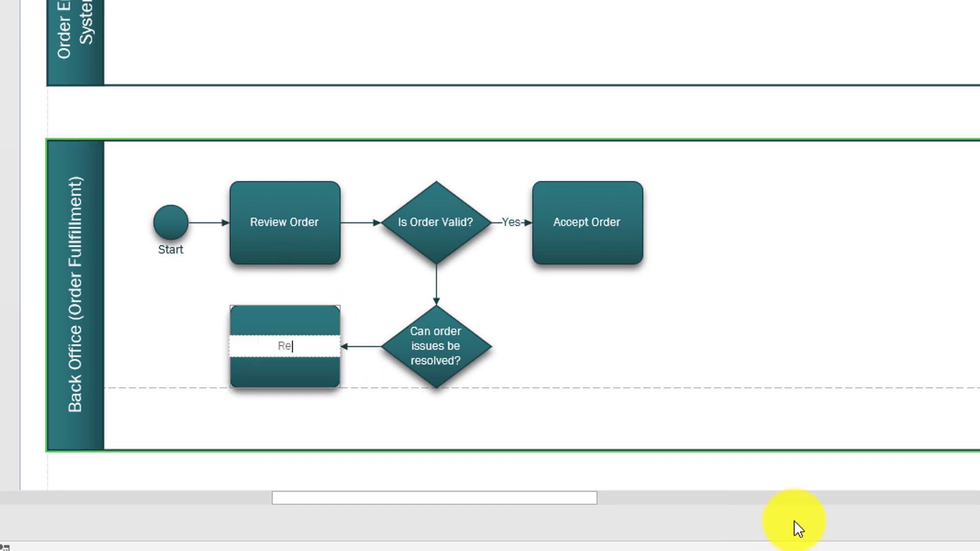
type("der")
left_click(250, 360)
Step: Connect an End event labelled 'End' after Reject Order
mouse_move(207, 347)
left_click(188, 371)
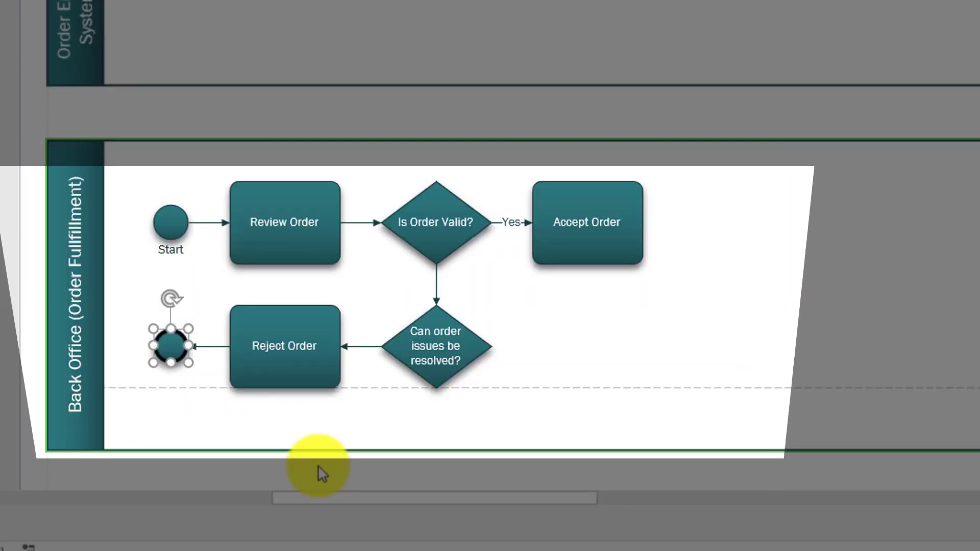
type("End")
left_click(354, 418)
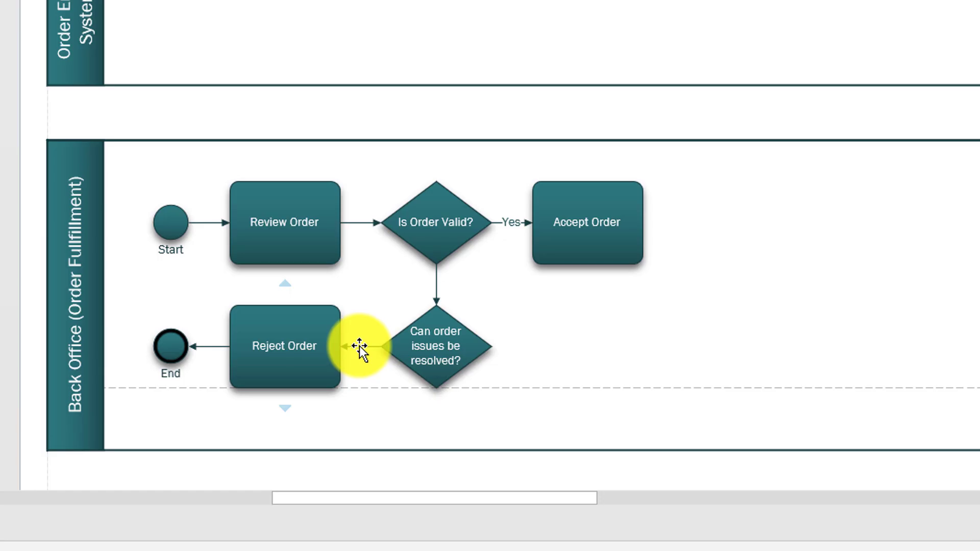
Step: Label the Reject Order connector 'Yes' and the vertical connector below the gateway 'No'
left_click(371, 352)
double_click(370, 351)
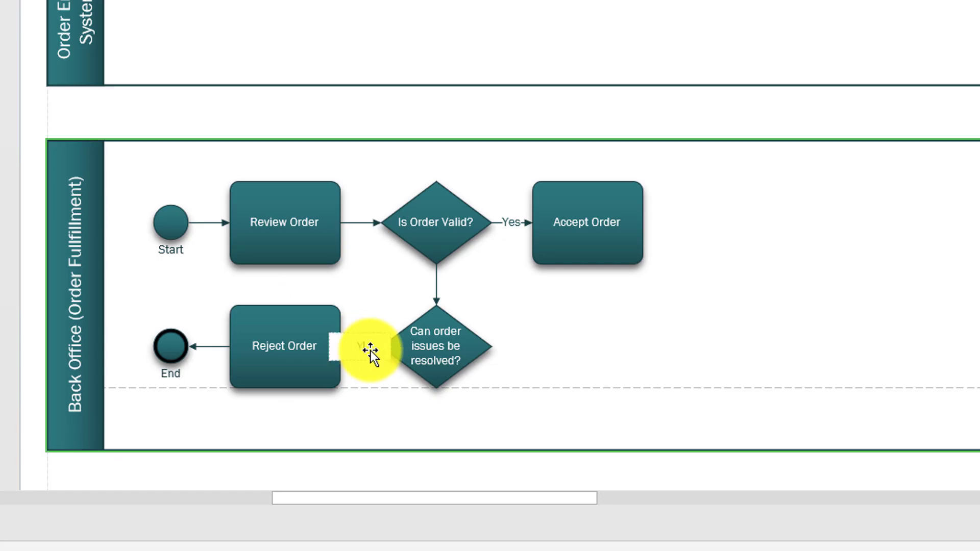
type("Yes")
left_click(438, 286)
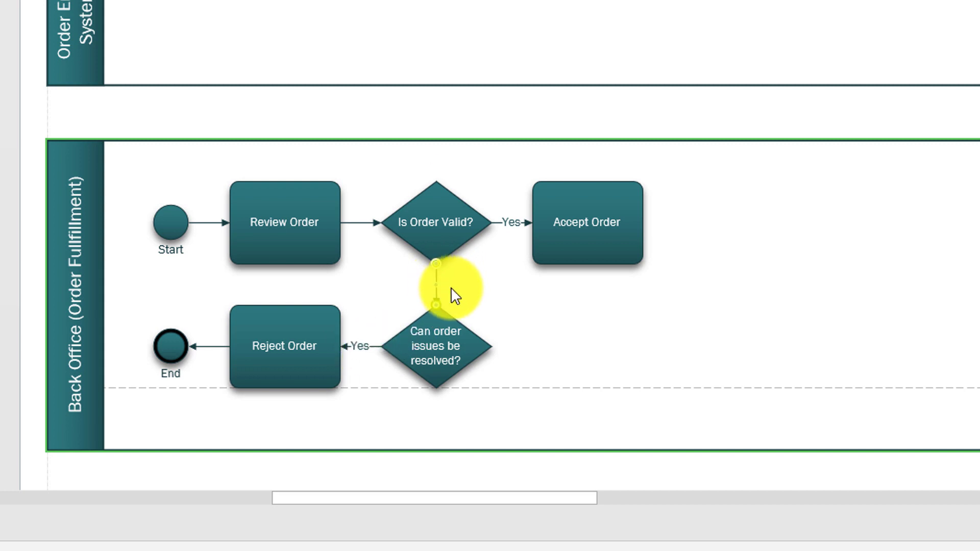
double_click(438, 286)
type("No")
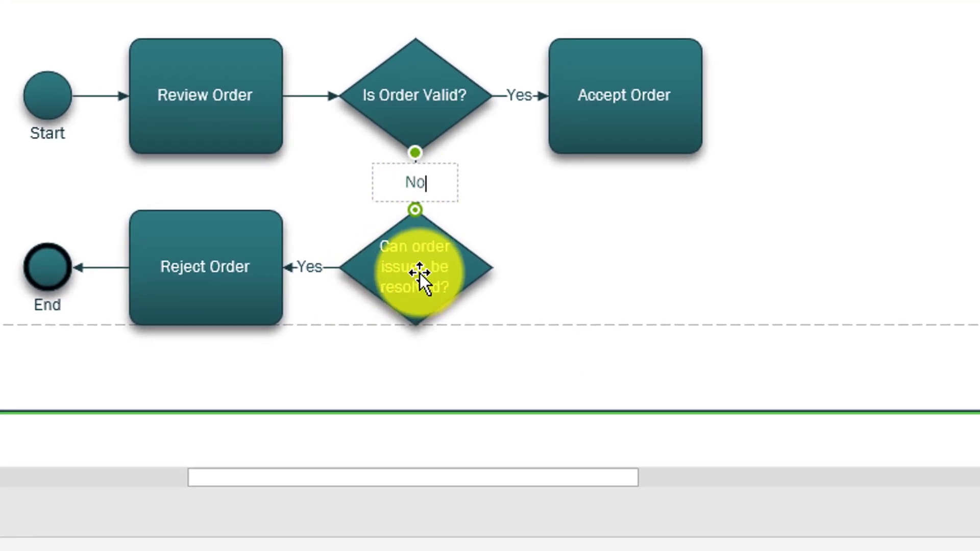
left_click(419, 278)
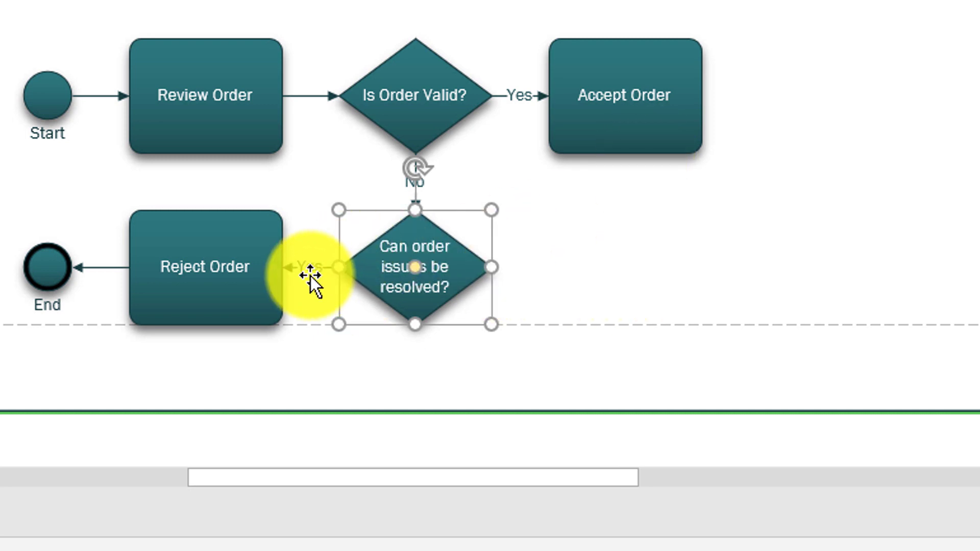
Step: Relabel the connector into Reject Order as 'No'
left_click(309, 271)
type("No")
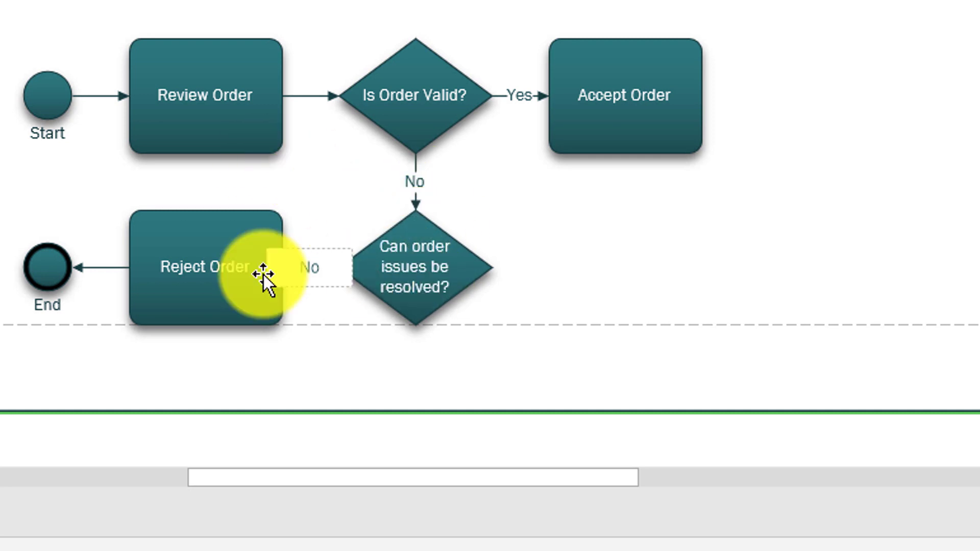
left_click(607, 264)
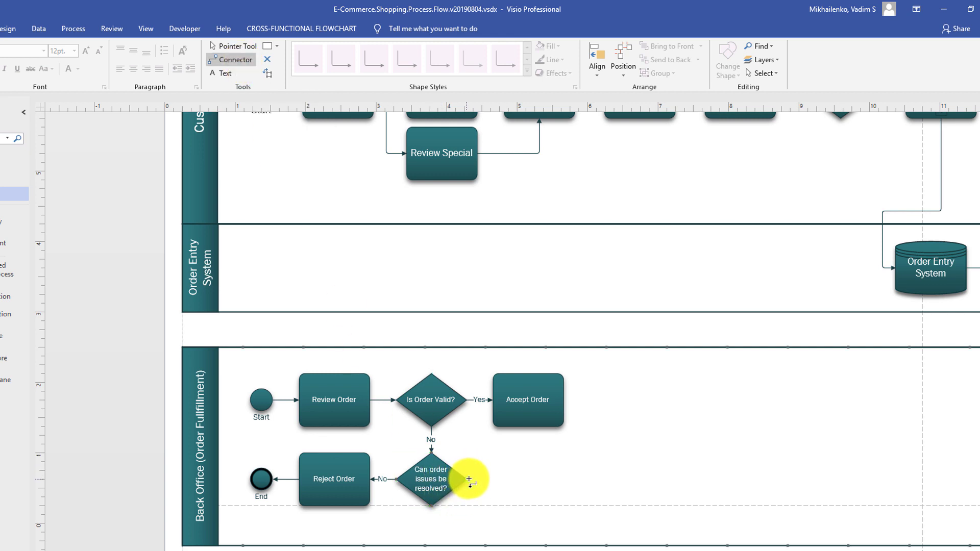
Step: Draw a 'Yes' connector from the gateway's right vertex up to Accept Order, glued to the diamond
left_click_drag(469, 479, 529, 427)
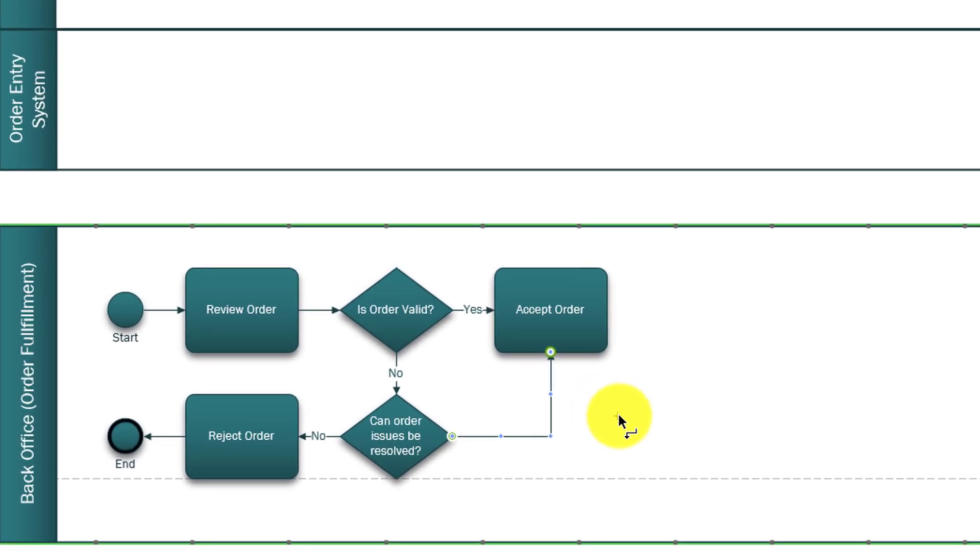
type("Yes")
left_click(586, 406)
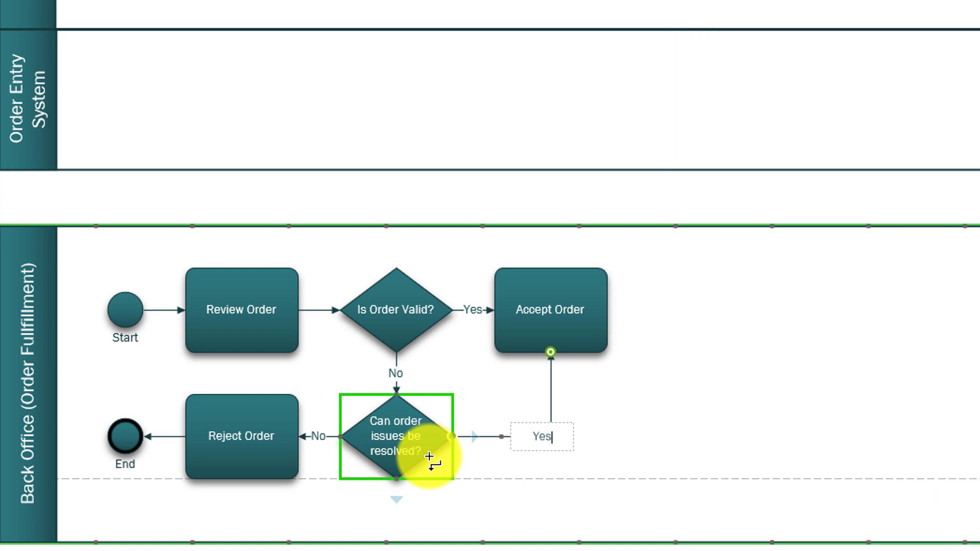
left_click_drag(429, 457, 429, 462)
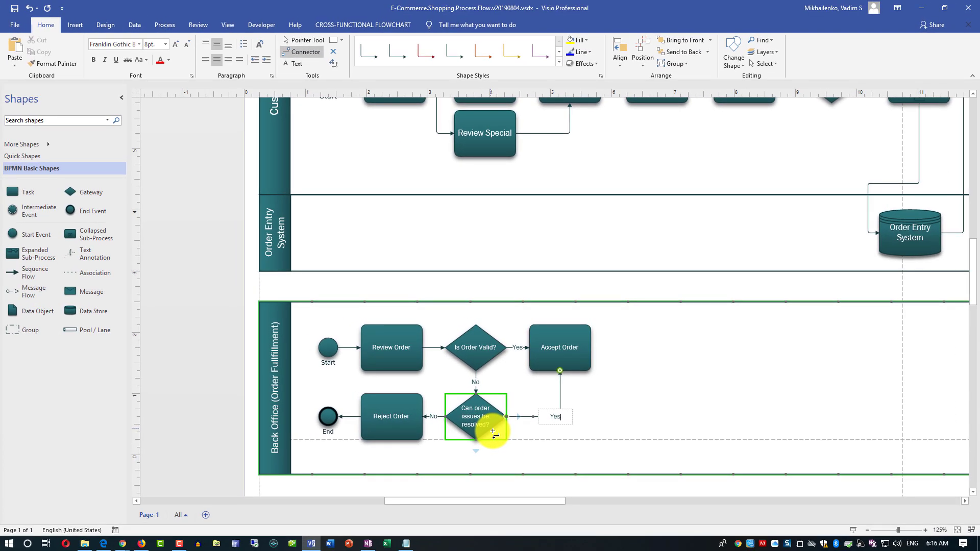
left_click_drag(493, 433, 494, 432)
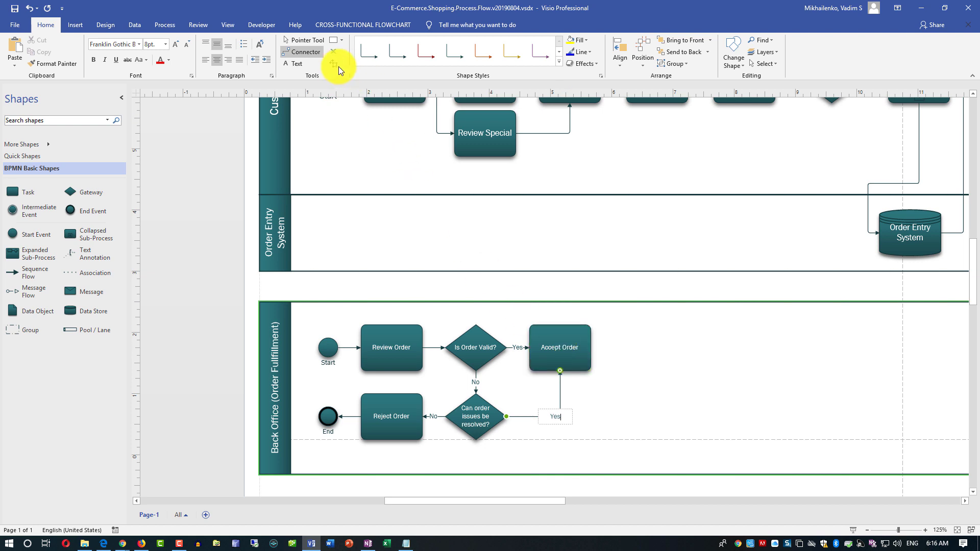
Step: Add 'Package the Order' and 'Ship the Order' tasks after Accept Order
left_click(309, 44)
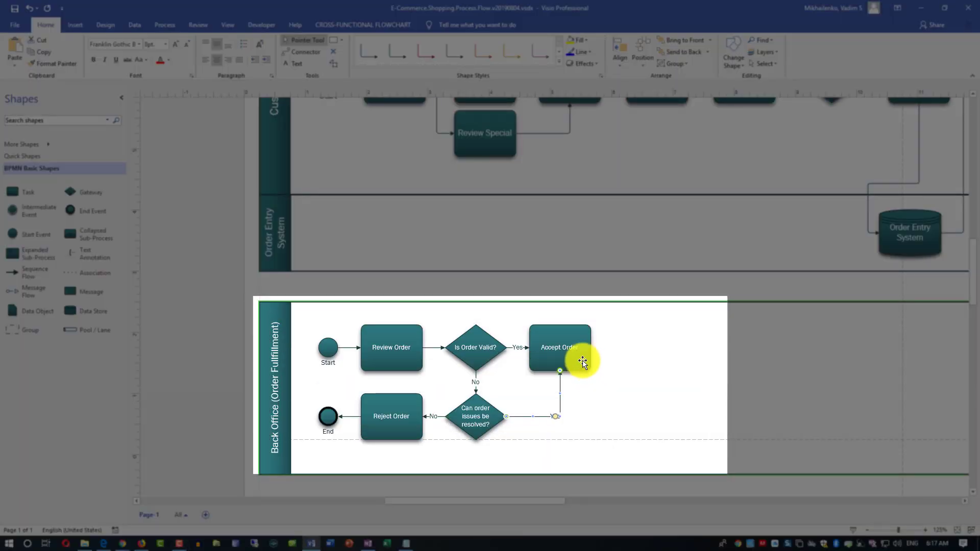
left_click(582, 362)
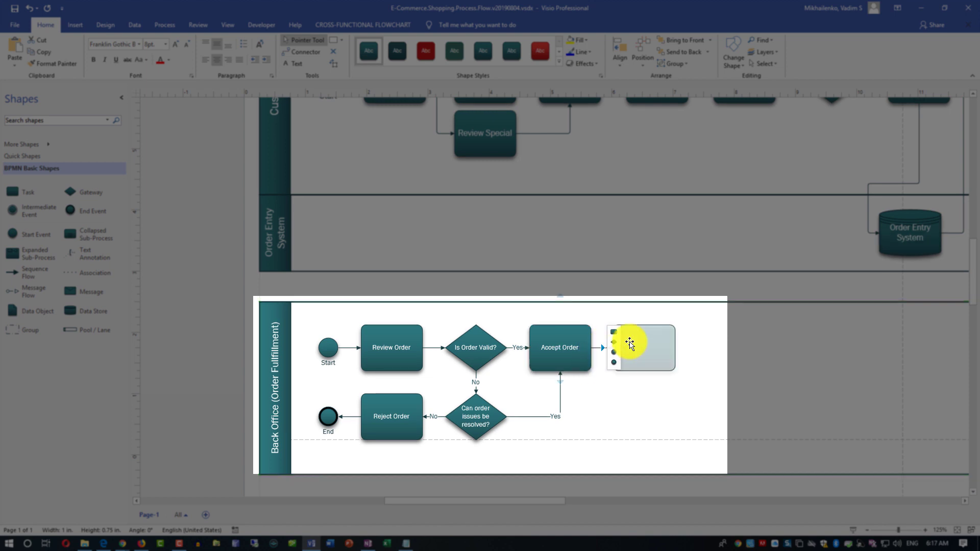
left_click(613, 332)
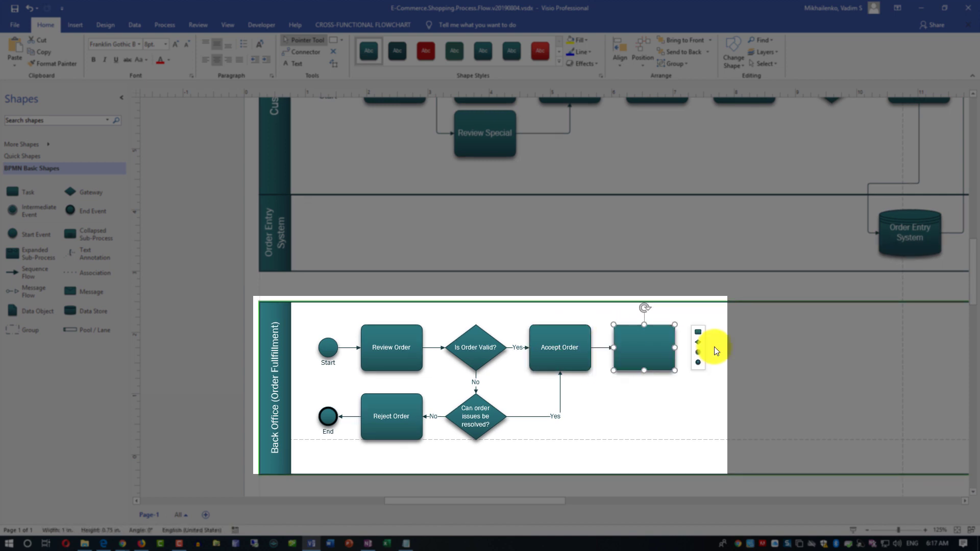
type("Package the ")
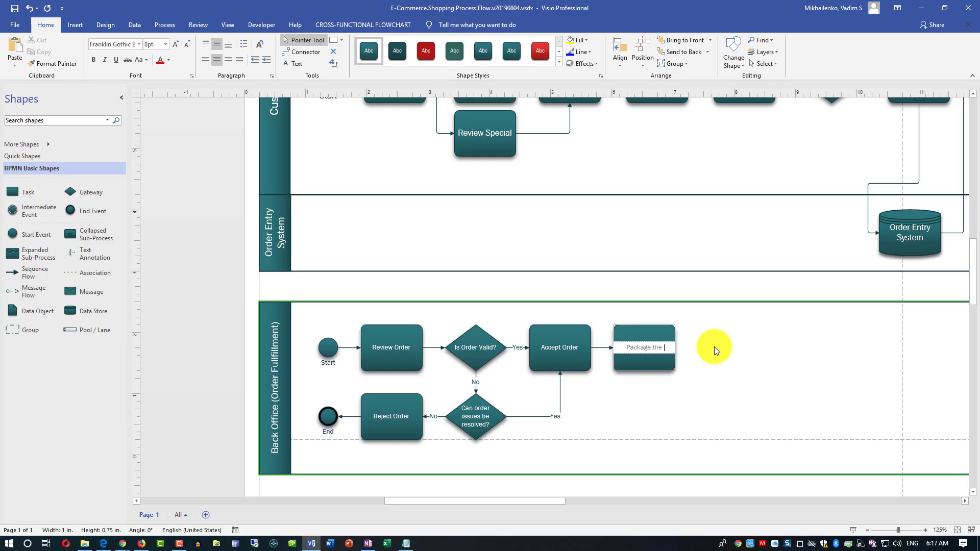
type("Order")
left_click(676, 403)
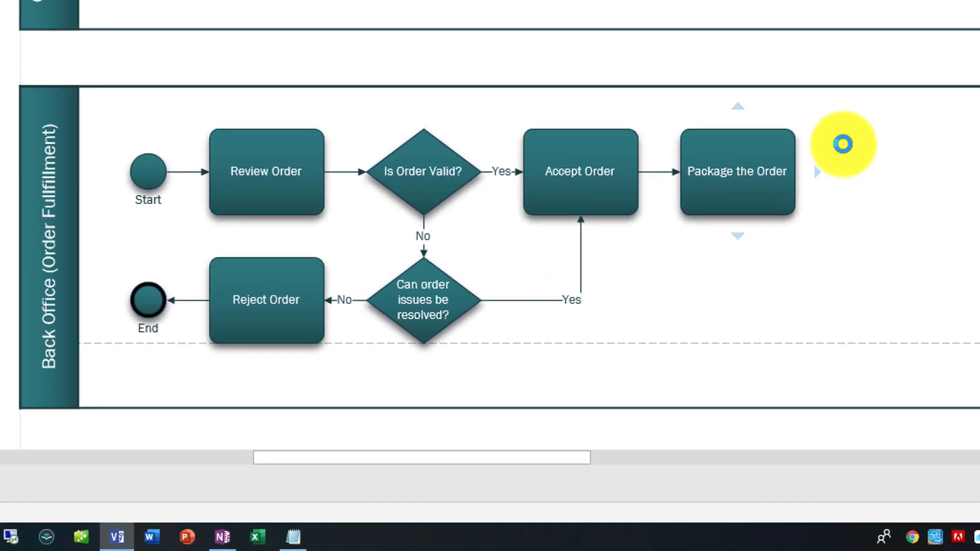
left_click(698, 341)
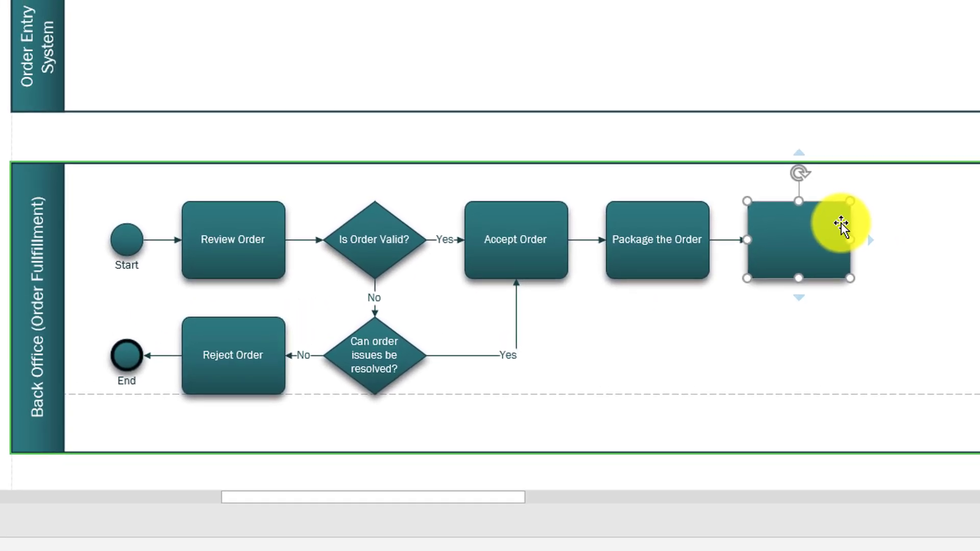
type("Ship the Order")
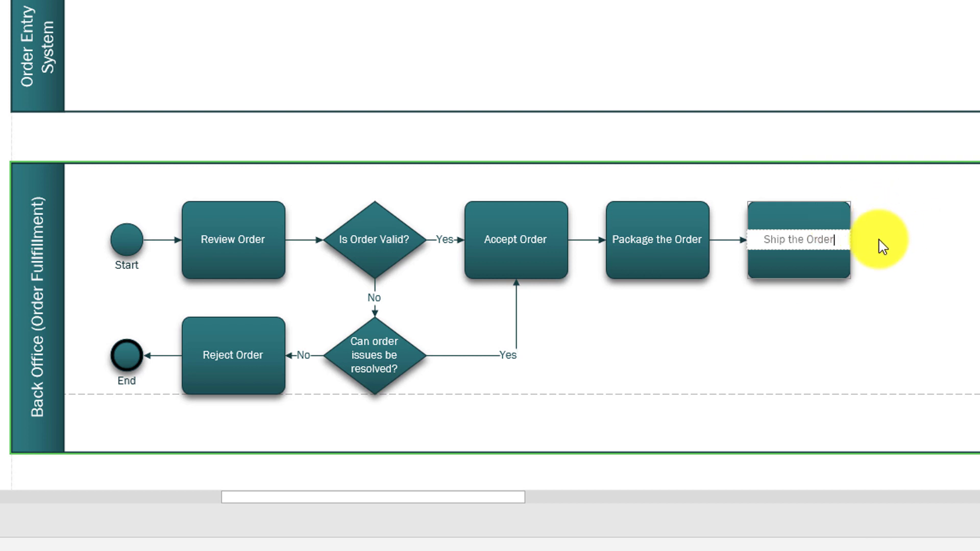
mouse_move(871, 241)
Step: Continue the chain with 'Generate Shipment Confirmation' and 'Notify the customer about shipment' tasks
left_click(833, 250)
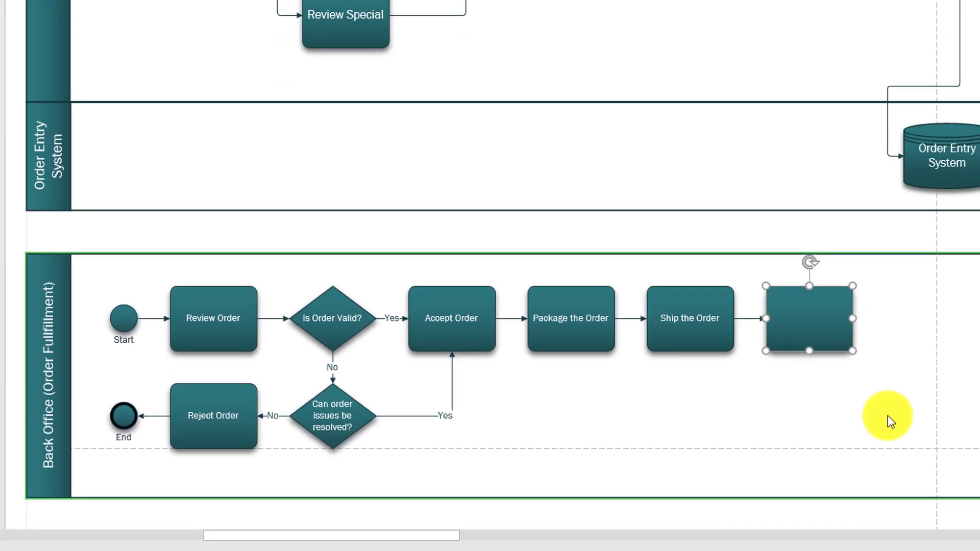
type("Generate Shipme")
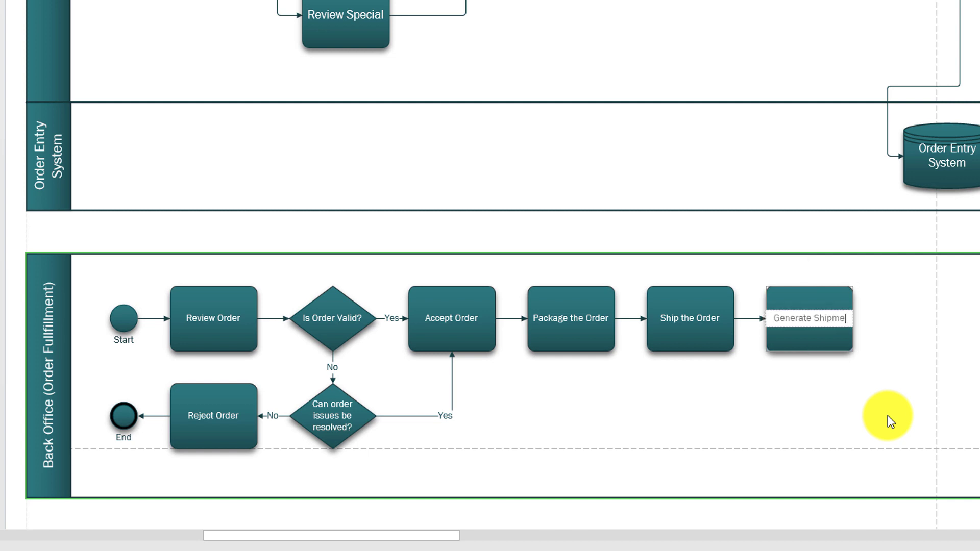
type("nt Confirmation")
left_click(831, 408)
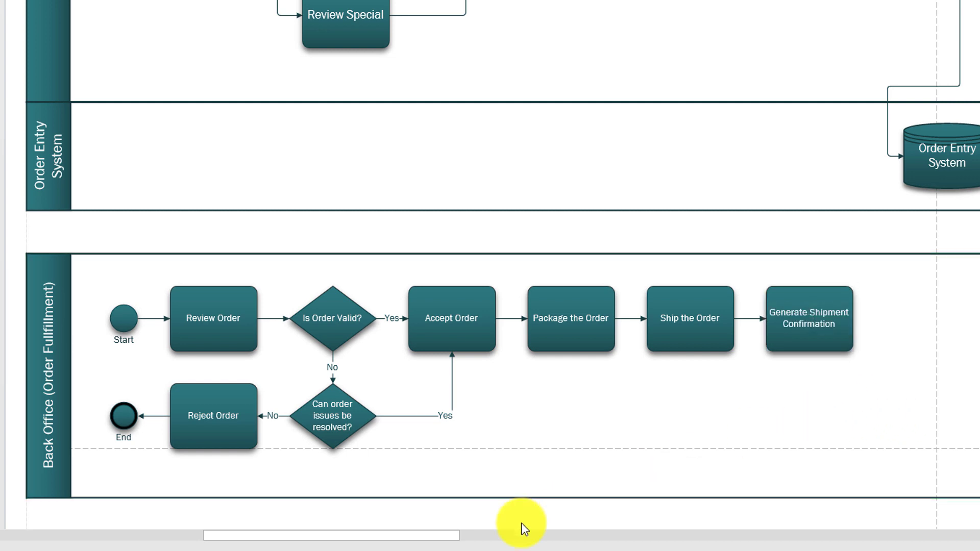
left_click_drag(449, 535, 488, 535)
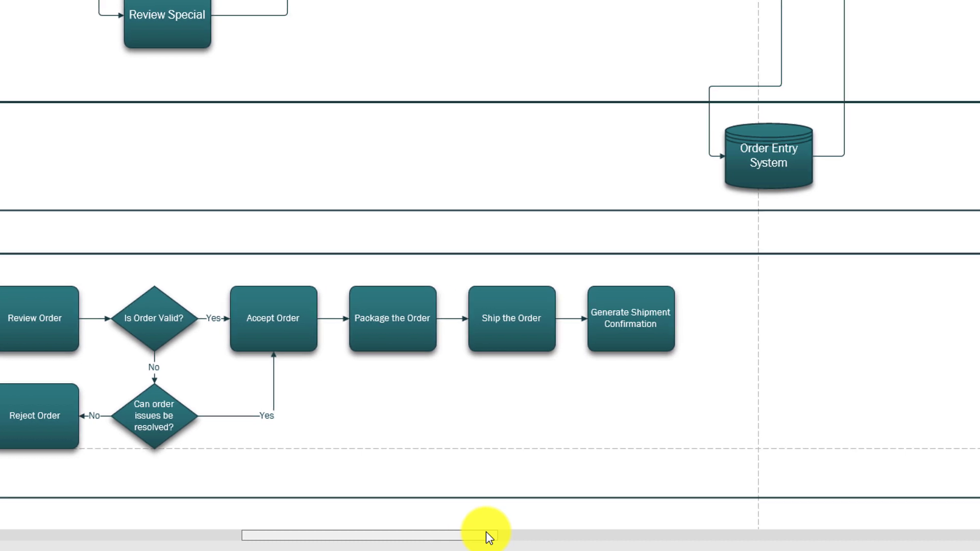
mouse_move(639, 357)
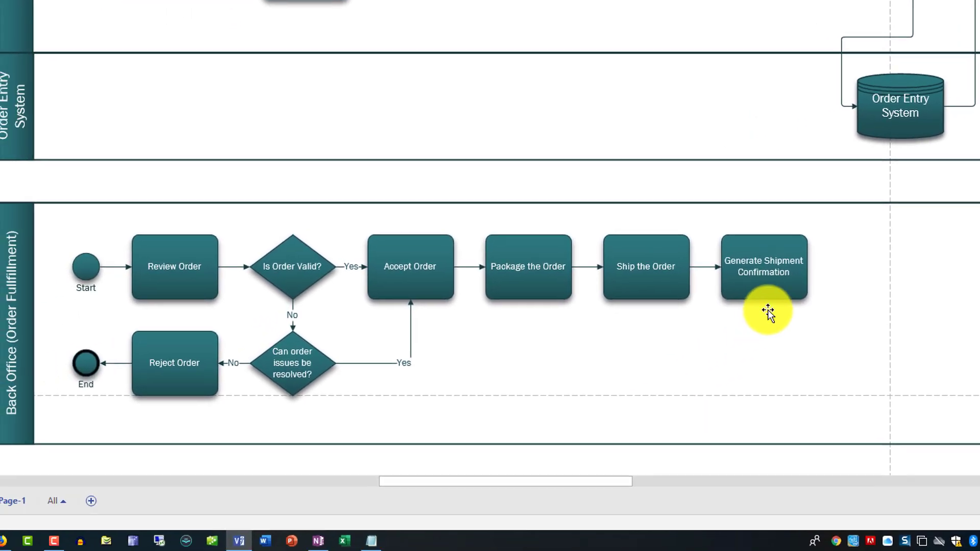
mouse_move(827, 268)
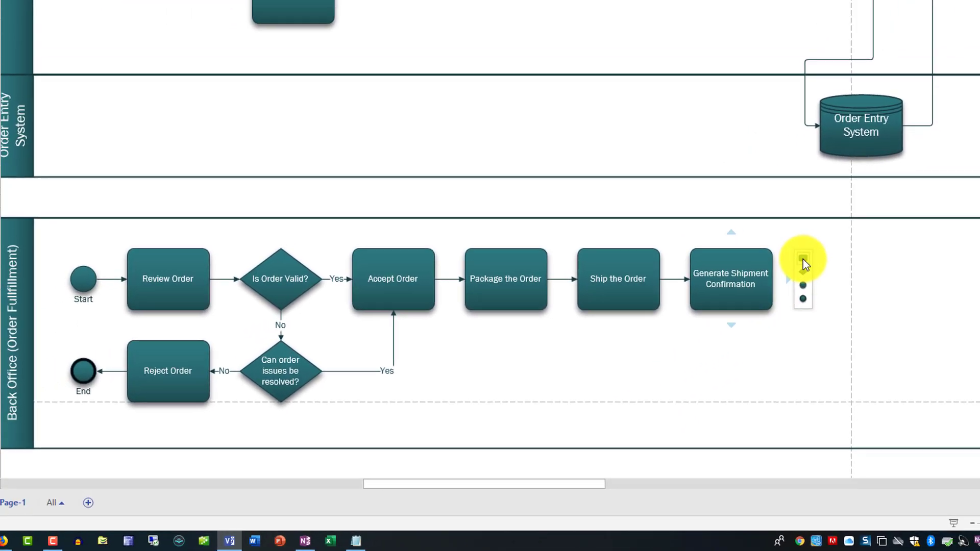
left_click(840, 245)
type("Notify the")
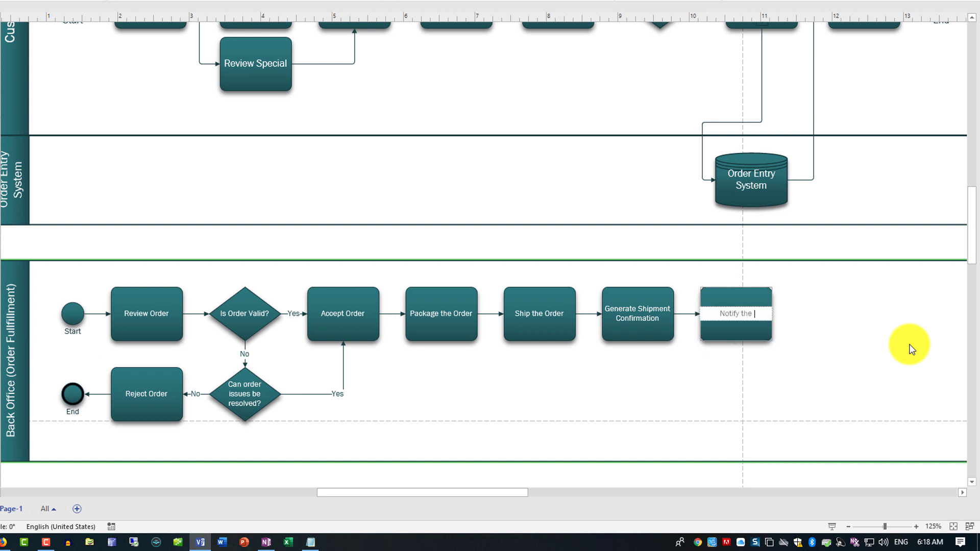
type(" customer about shipment")
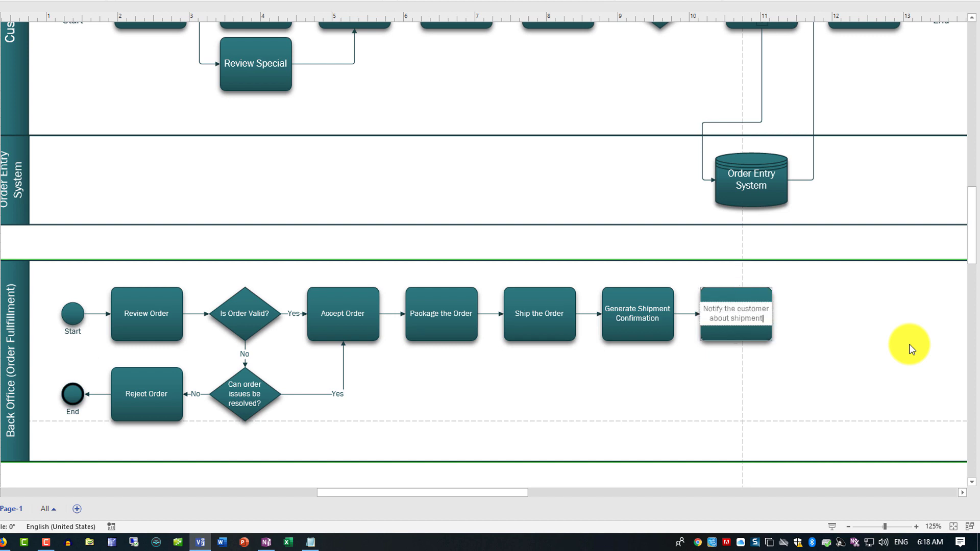
left_click(773, 372)
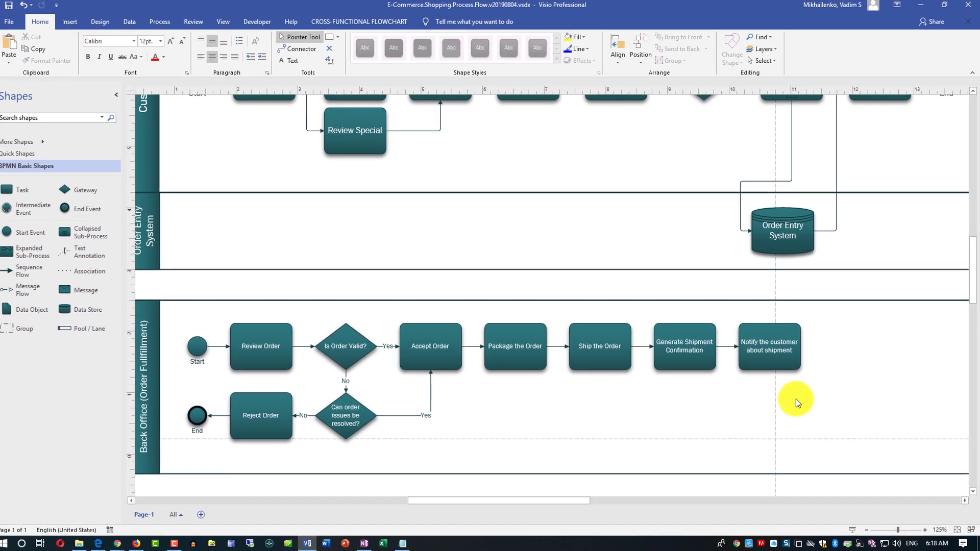
left_click_drag(580, 501, 611, 505)
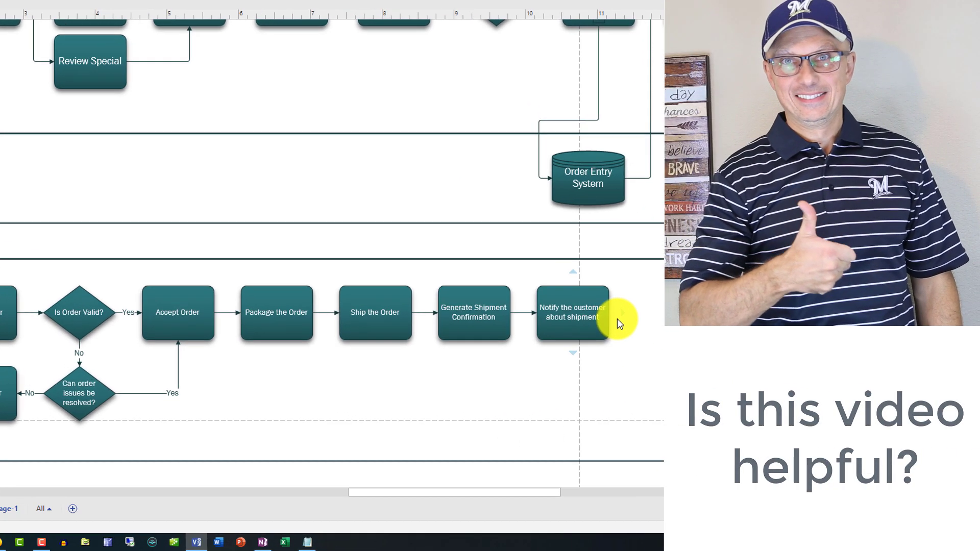
Step: Add an End event labelled 'End' after Notify the customer about shipment, then select Order Entry System
mouse_move(620, 320)
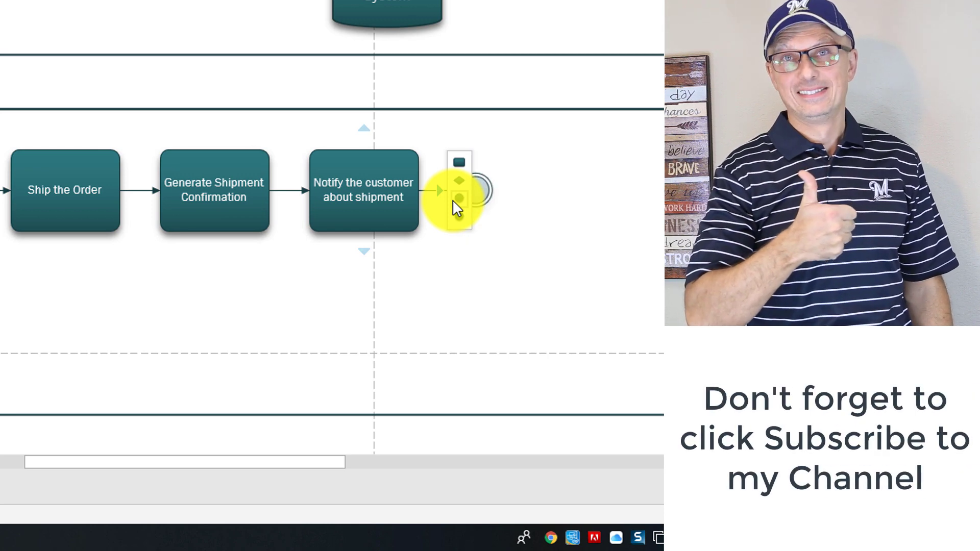
left_click(458, 217)
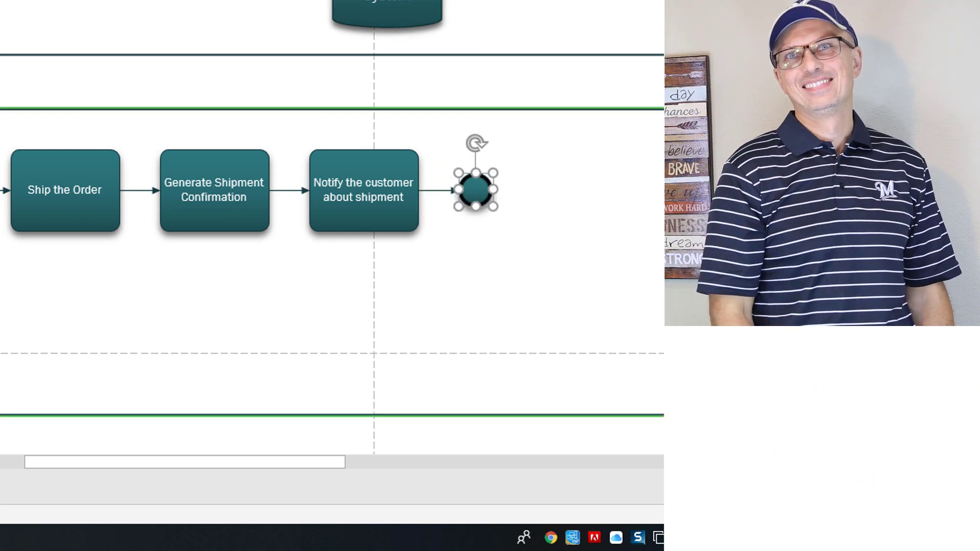
type("End")
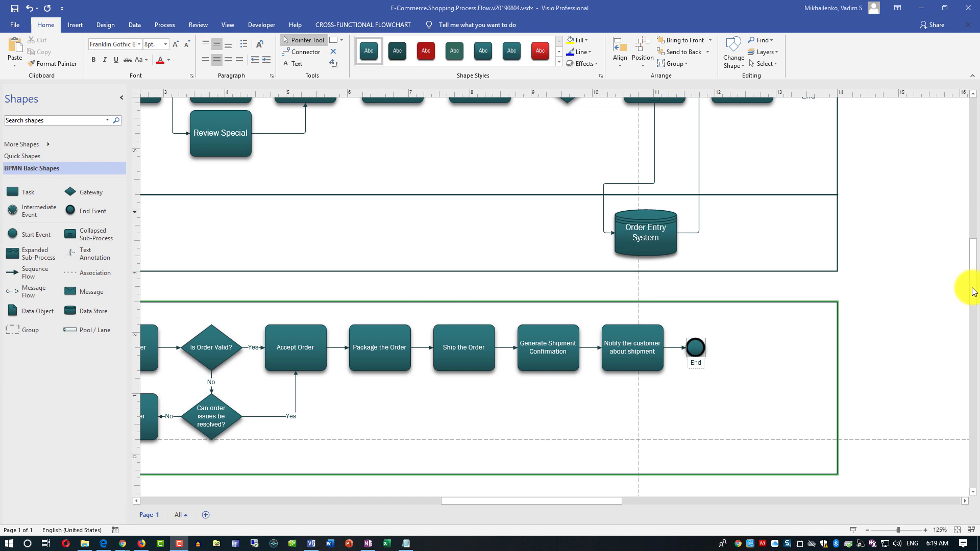
mouse_move(975, 280)
left_mouse_down()
mouse_move(969, 263)
mouse_move(970, 274)
left_mouse_up()
left_click(650, 329)
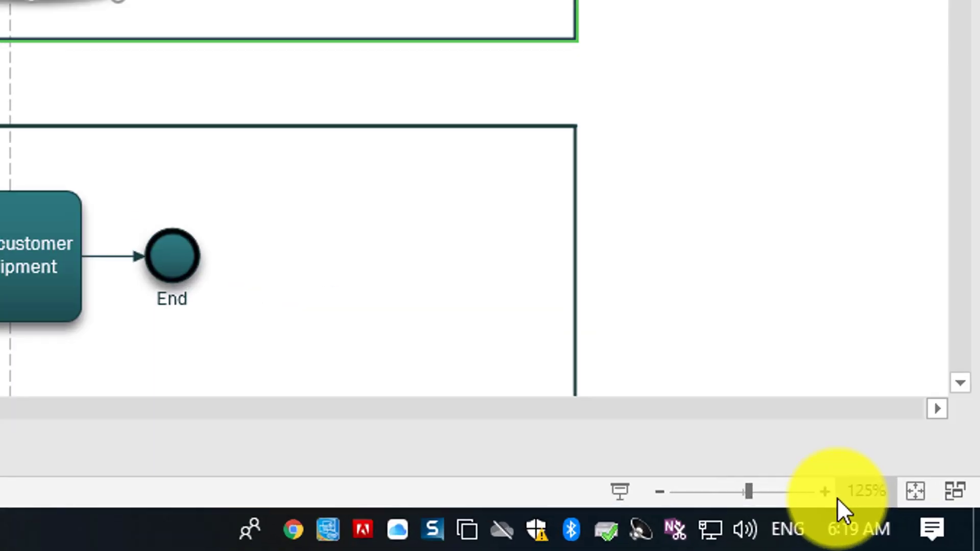
Step: Zoom in to 225% on the Order Entry System data store
left_click(969, 538)
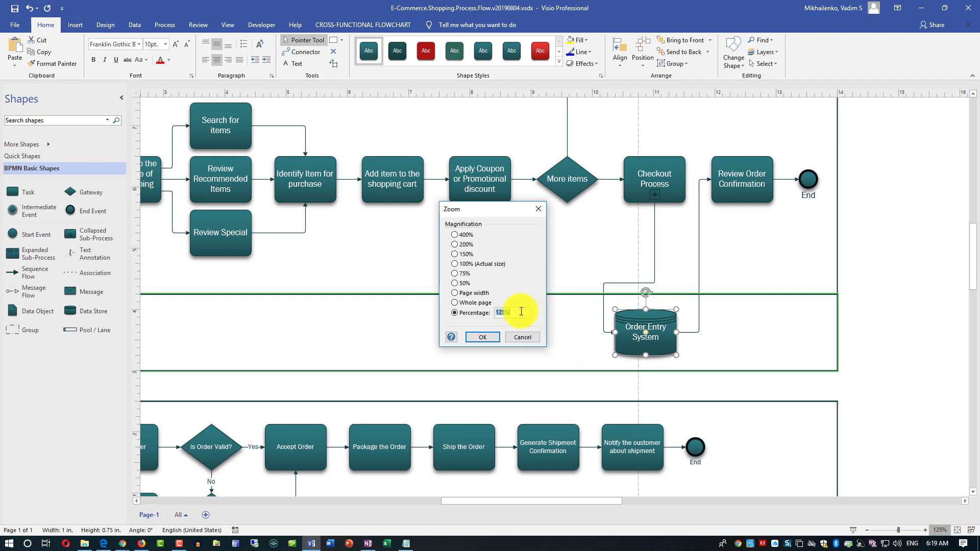
left_click(513, 339)
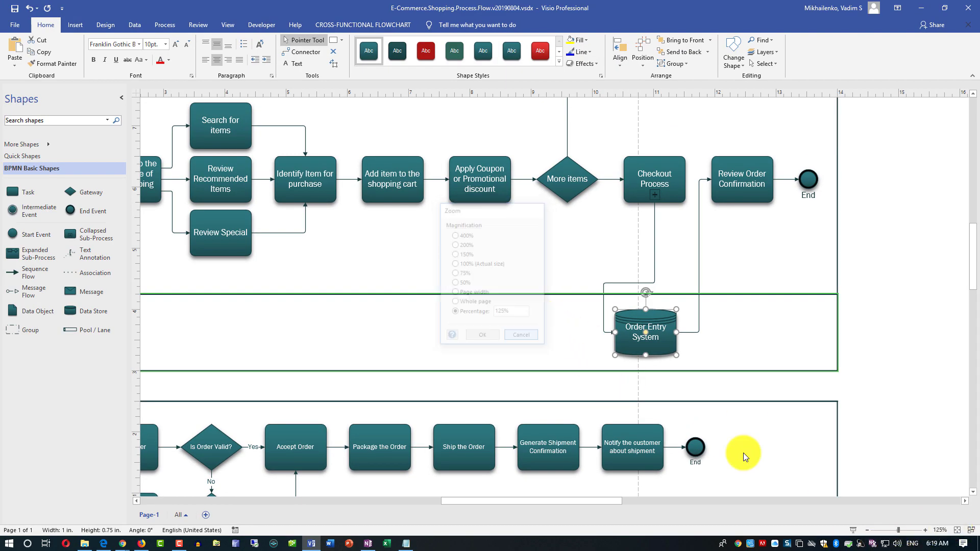
left_click(925, 531)
left_click(926, 531)
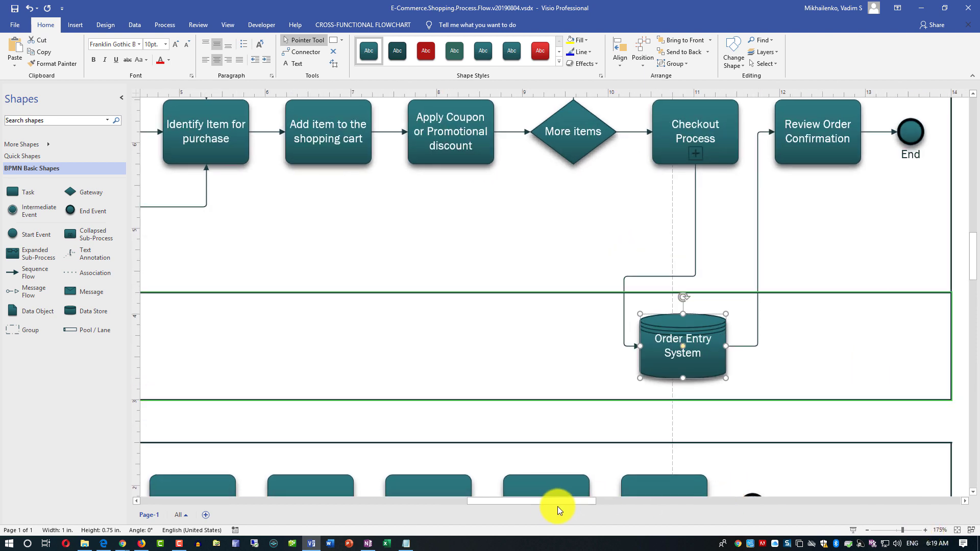
left_click_drag(566, 502, 588, 502)
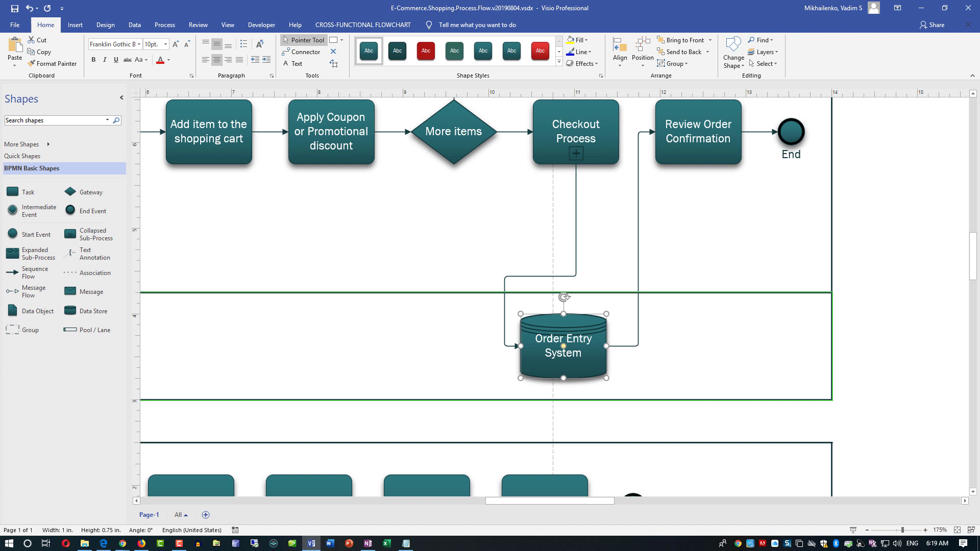
left_click(926, 531)
left_click(925, 530)
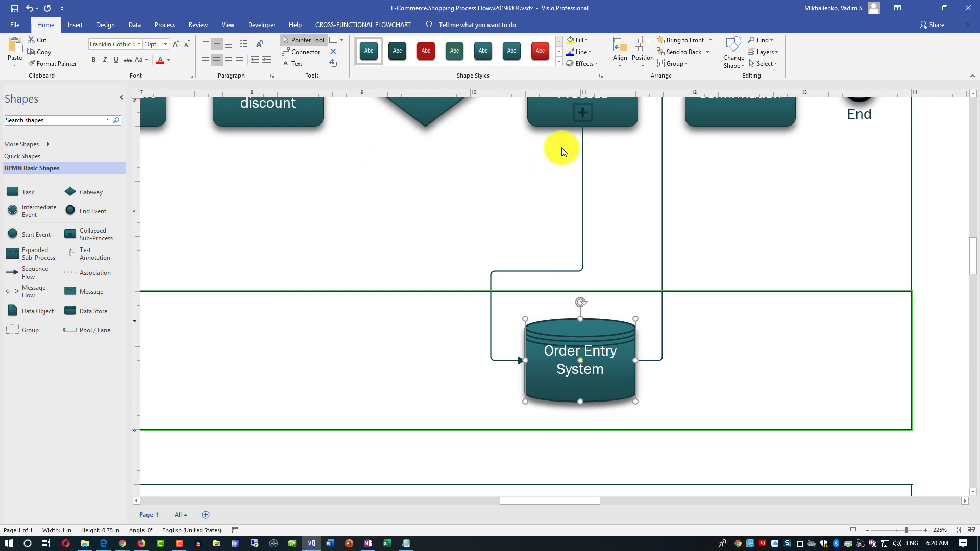
scroll(659, 151, "up", 1)
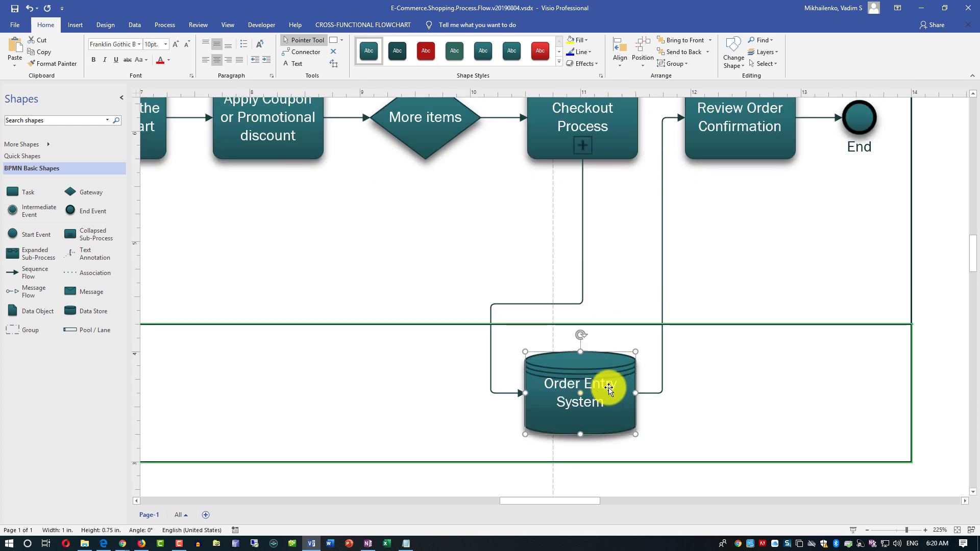
Step: Turn on Dynamic Grid and drag Order Entry System until it is centred under Checkout Process
left_click_drag(588, 386, 592, 387)
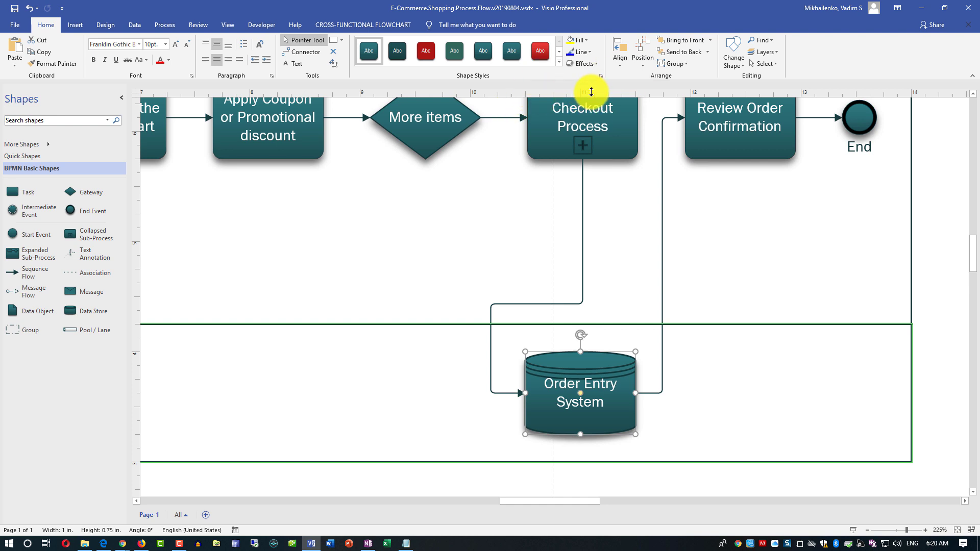
mouse_move(603, 401)
left_mouse_down()
mouse_move(613, 396)
mouse_move(604, 397)
left_mouse_up()
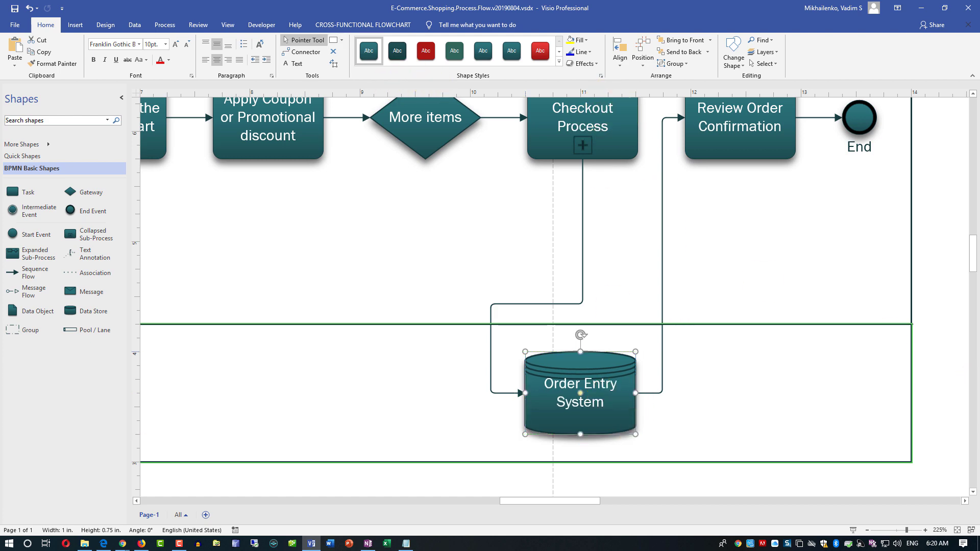
left_click(228, 24)
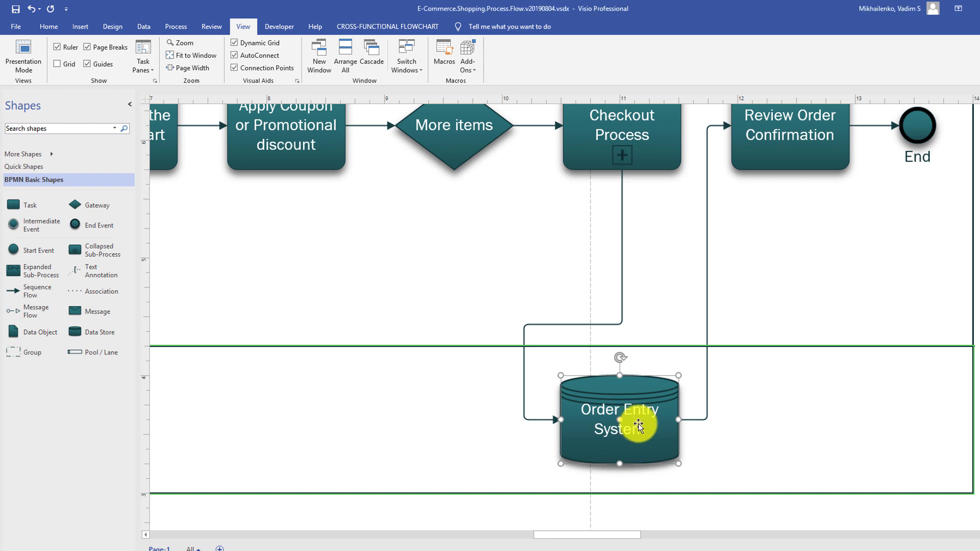
left_click_drag(638, 425, 638, 430)
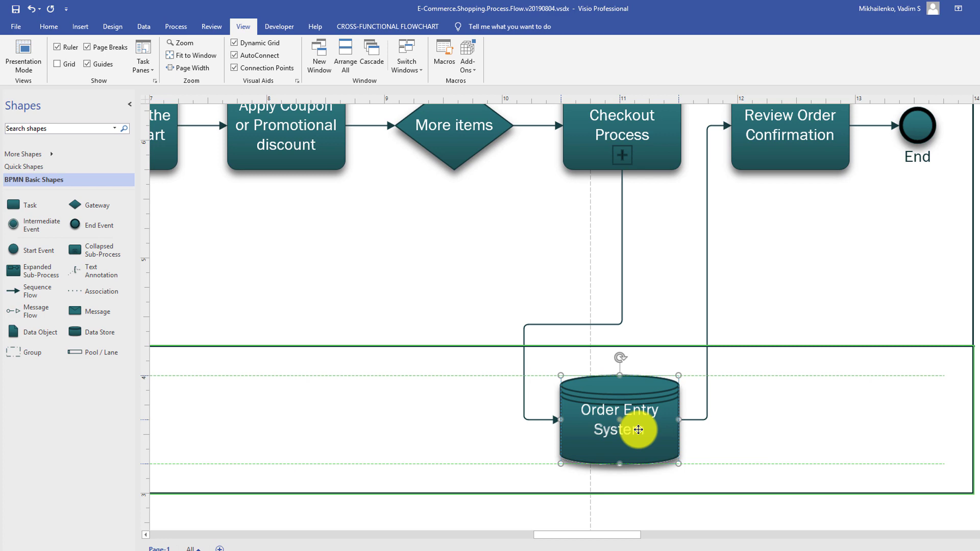
left_click_drag(638, 430, 635, 426)
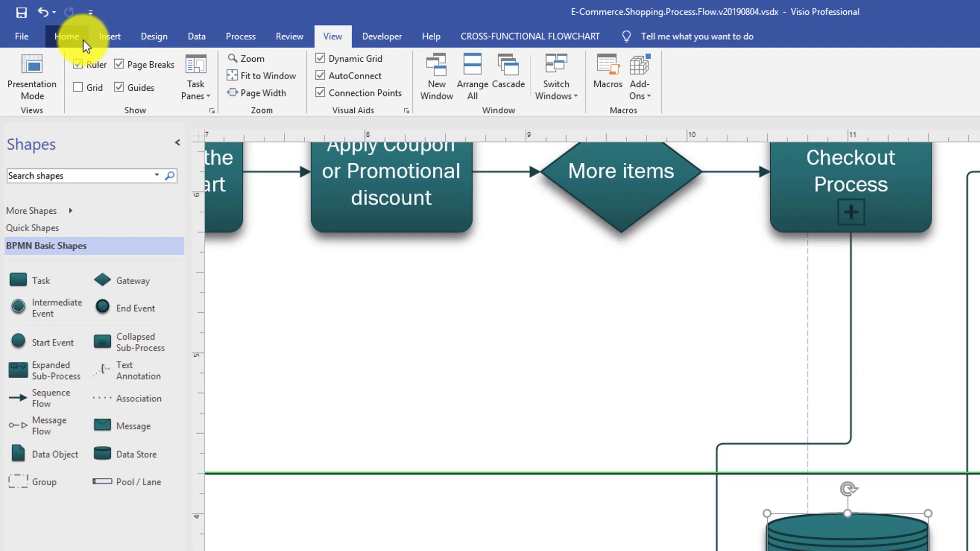
left_click(49, 27)
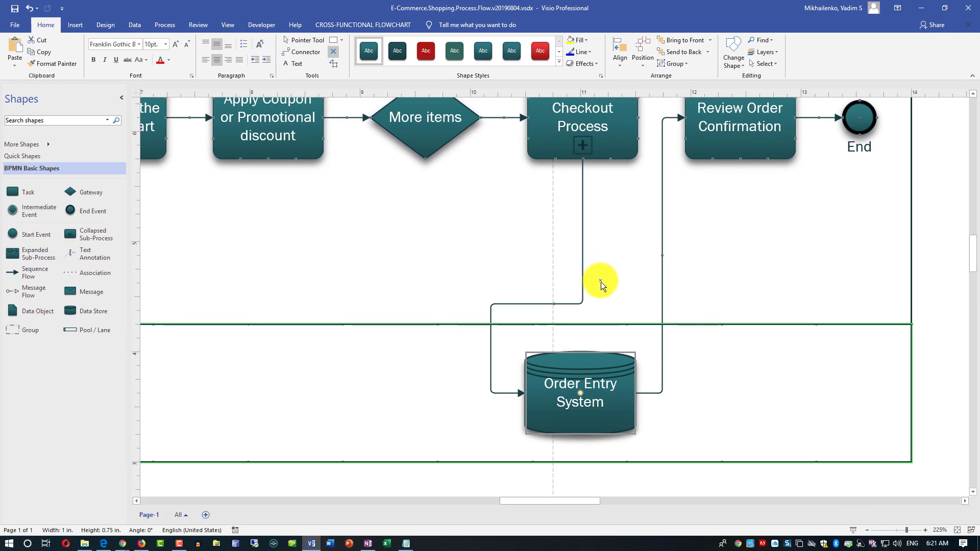
Step: Zoom to 400% and add a connection point at the top centre of the Order Entry System cylinder
left_click(925, 531)
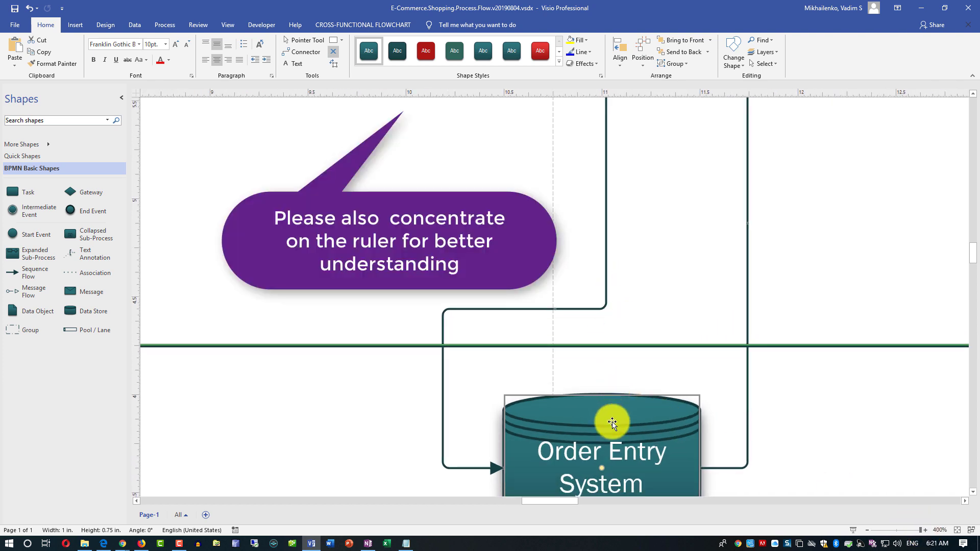
key("Escape")
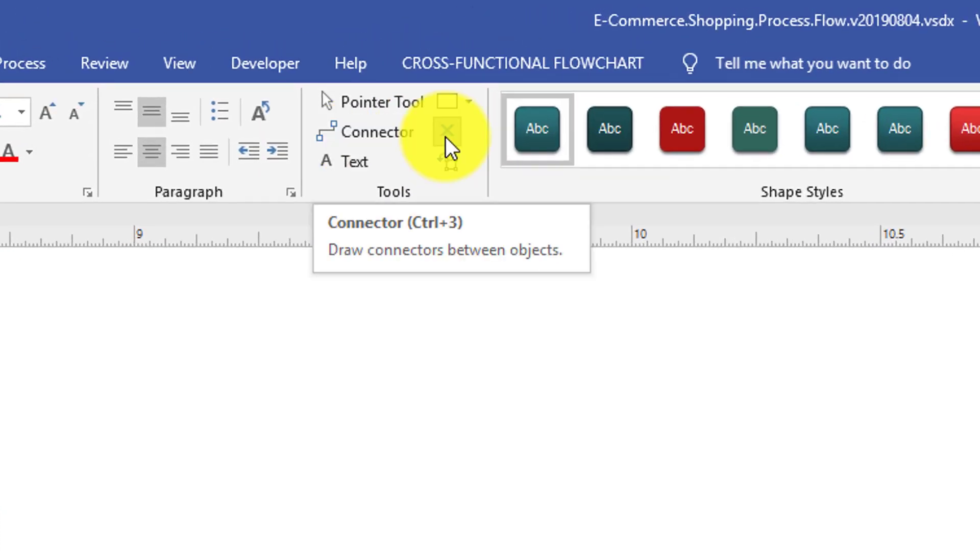
left_click(446, 137)
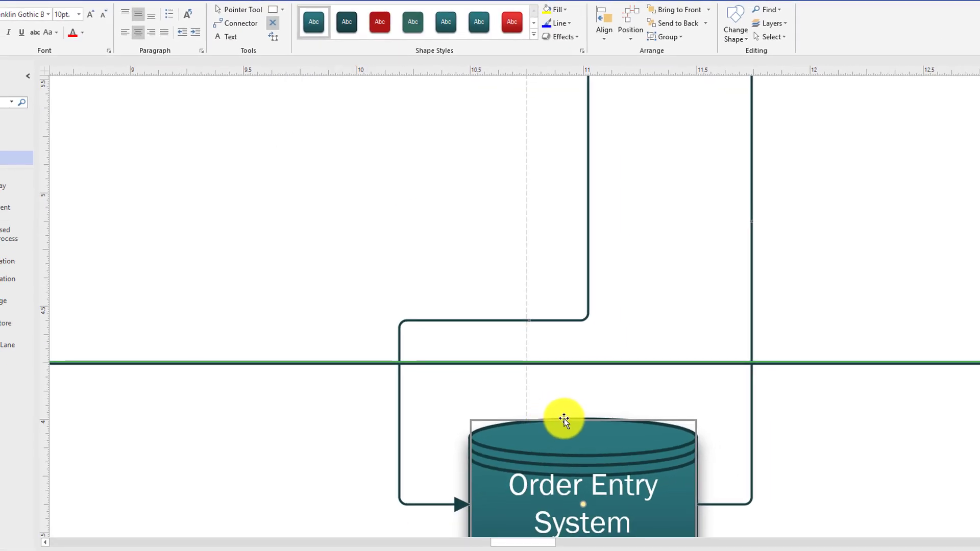
left_click(594, 418)
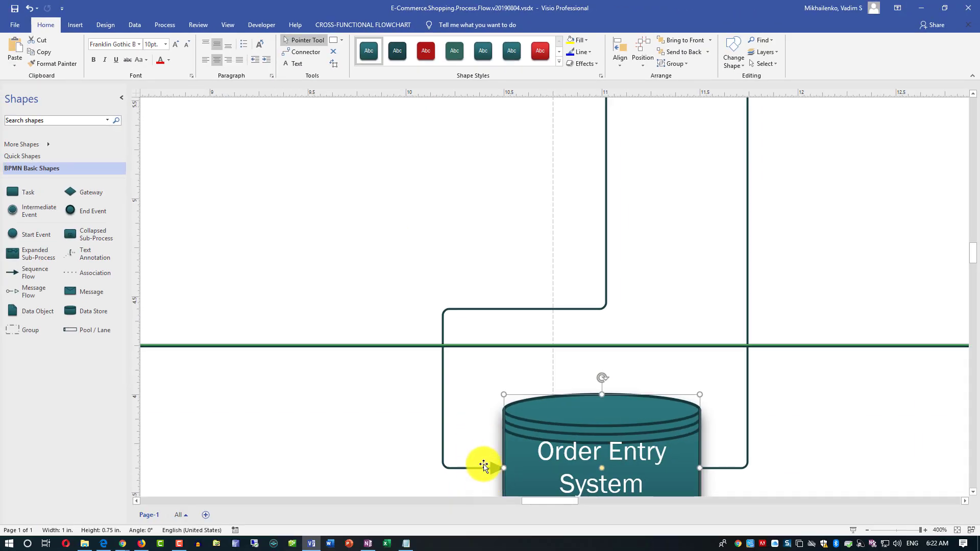
Step: Attach the Checkout Process connector to the data store's top point as one vertical line, then zoom to 225%
left_click(481, 469)
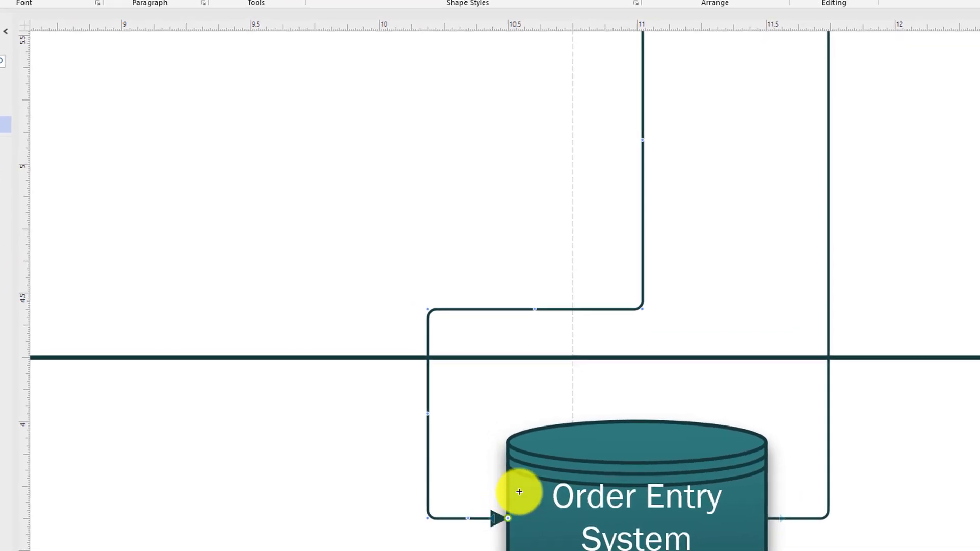
left_click_drag(611, 438, 636, 422)
left_click_drag(428, 367, 636, 388)
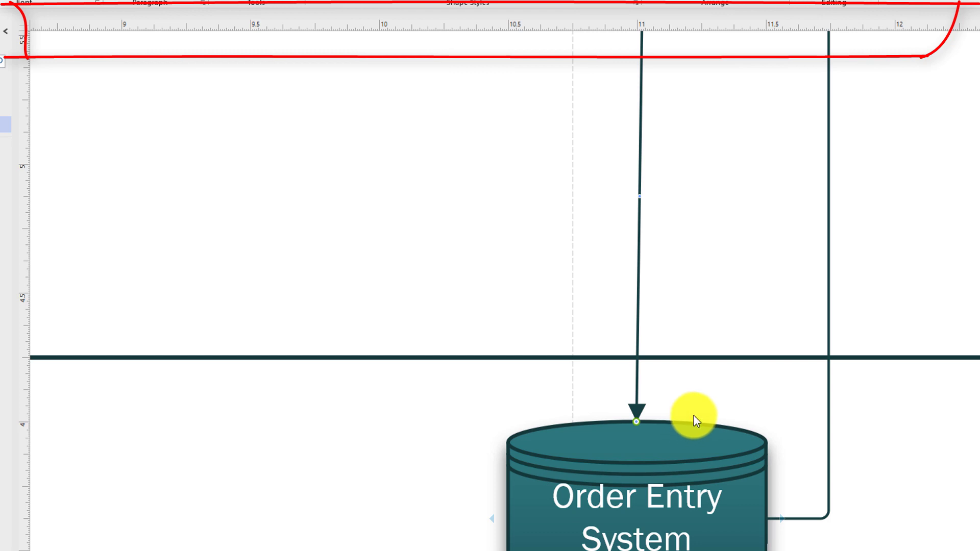
scroll(695, 419, "down", 1)
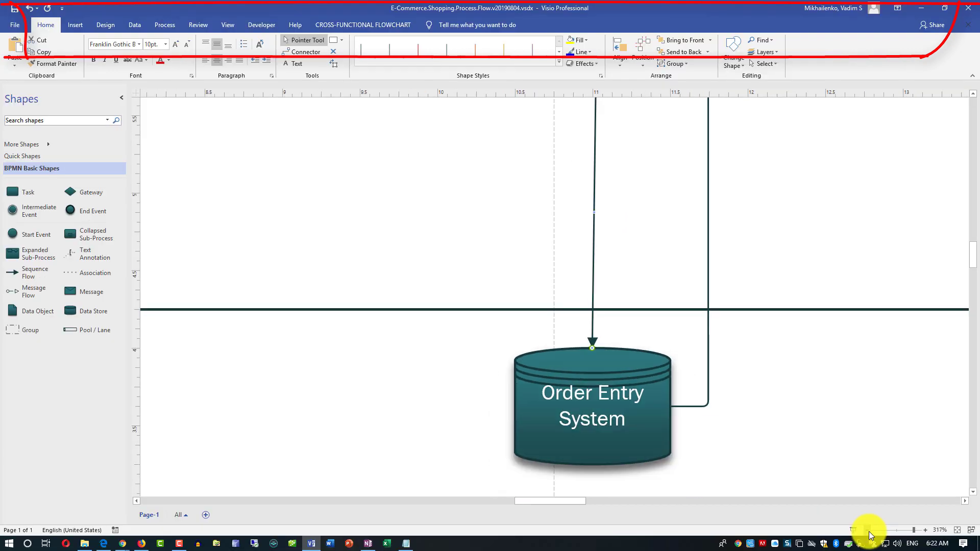
left_click(870, 534)
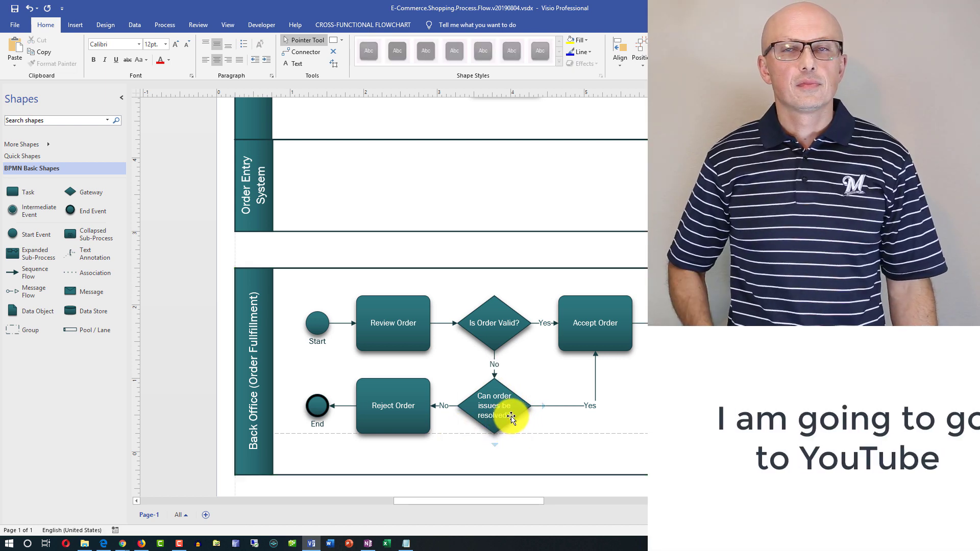
Step: Correct the lower decision's text to read 'Can order issues be resolved internally?'
double_click(509, 416)
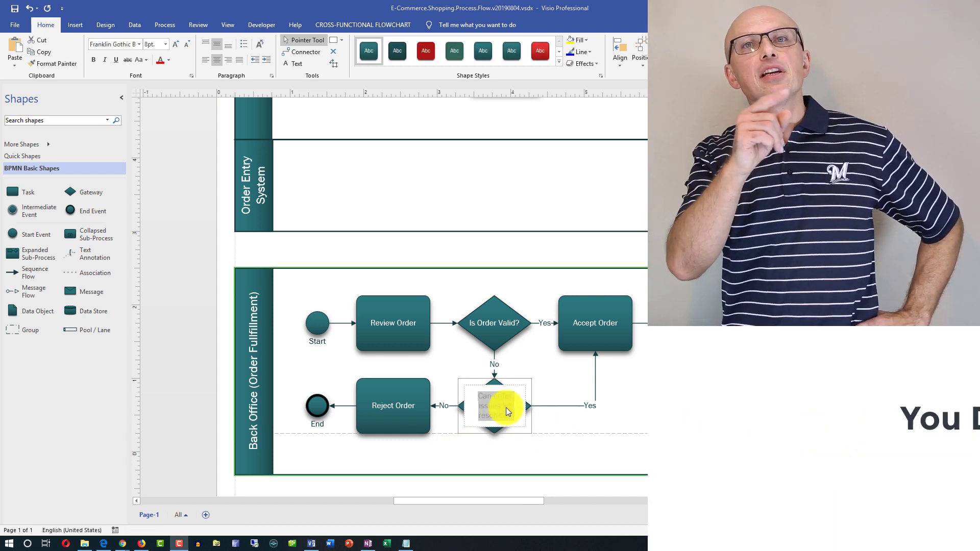
left_click(600, 491)
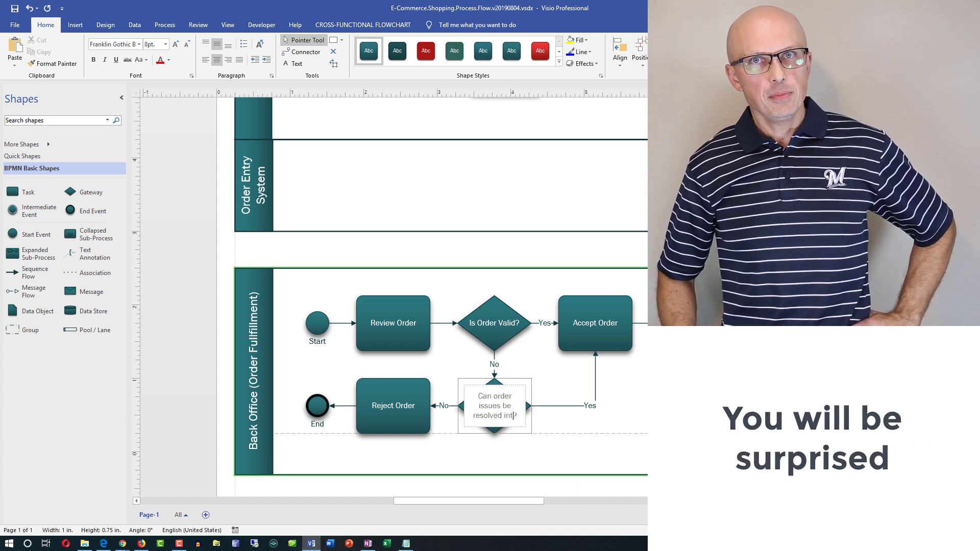
type("ernally")
left_click(576, 420)
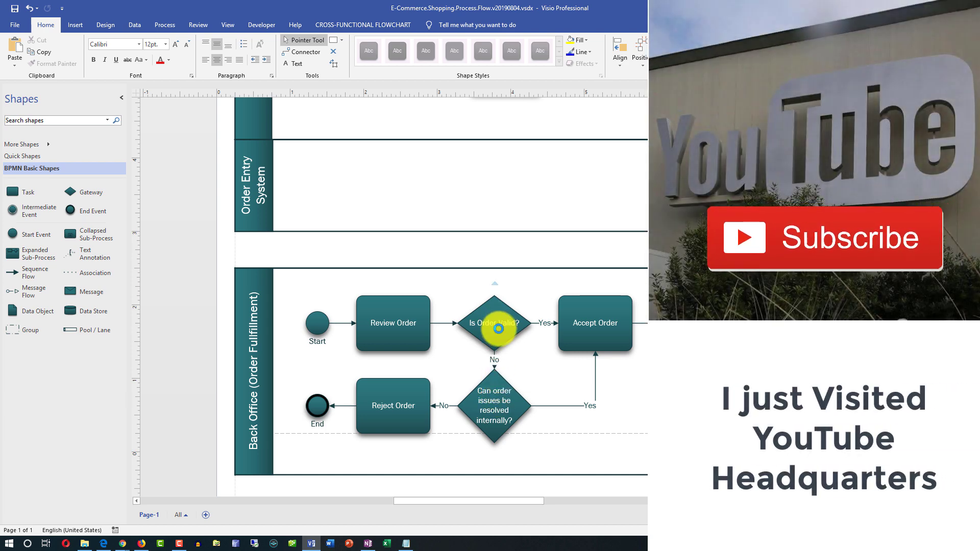
Step: Shorten the lower decision diamond to 0.75 in high, keeping its 1 in width
left_click(500, 333)
left_click(494, 415)
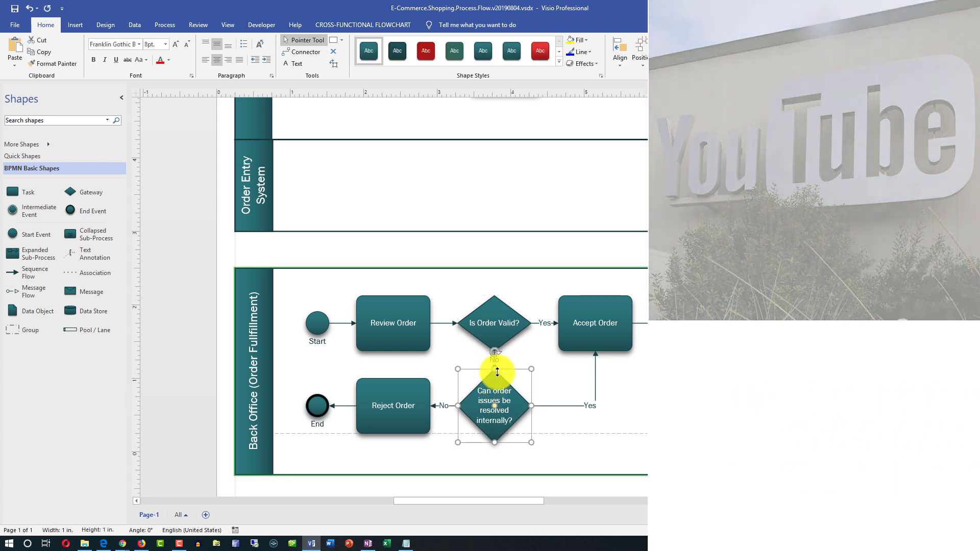
left_click_drag(498, 366, 493, 389)
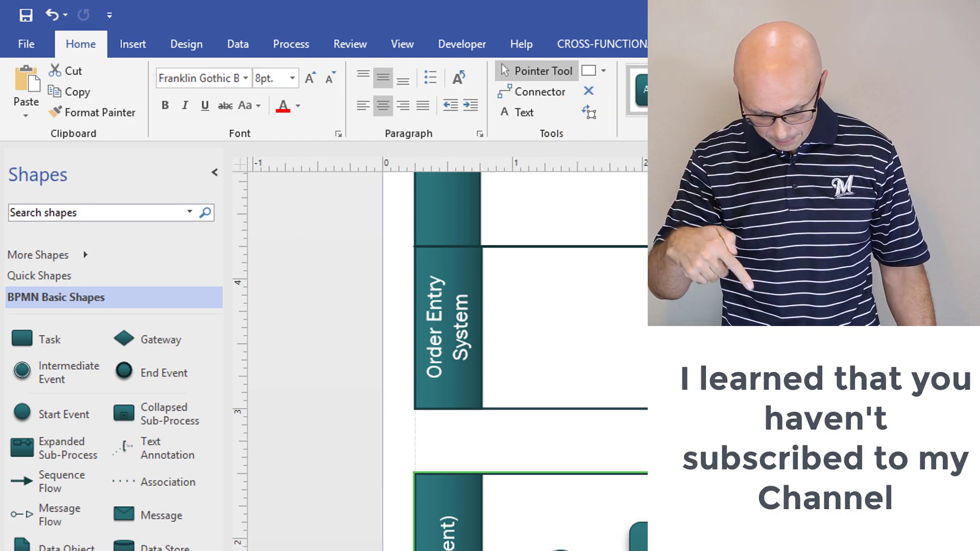
Step: Use the Text Block tool to narrow the lower gateway's text area inside the diamond
scroll(439, 358, "down", 3)
scroll(439, 358, "right", 3)
scroll(439, 357, "down", 3)
scroll(439, 357, "up", 2)
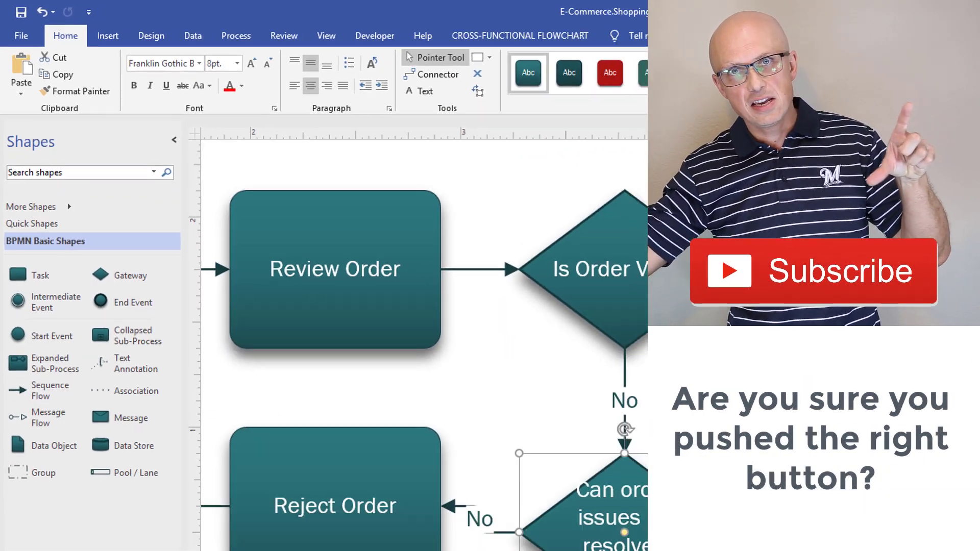
scroll(365, 191, "down", 3)
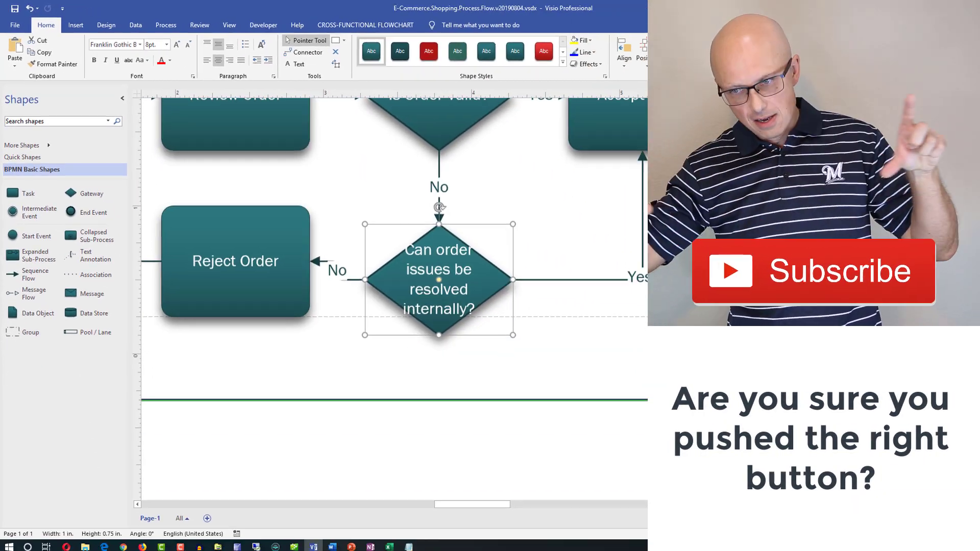
scroll(365, 192, "up", 2)
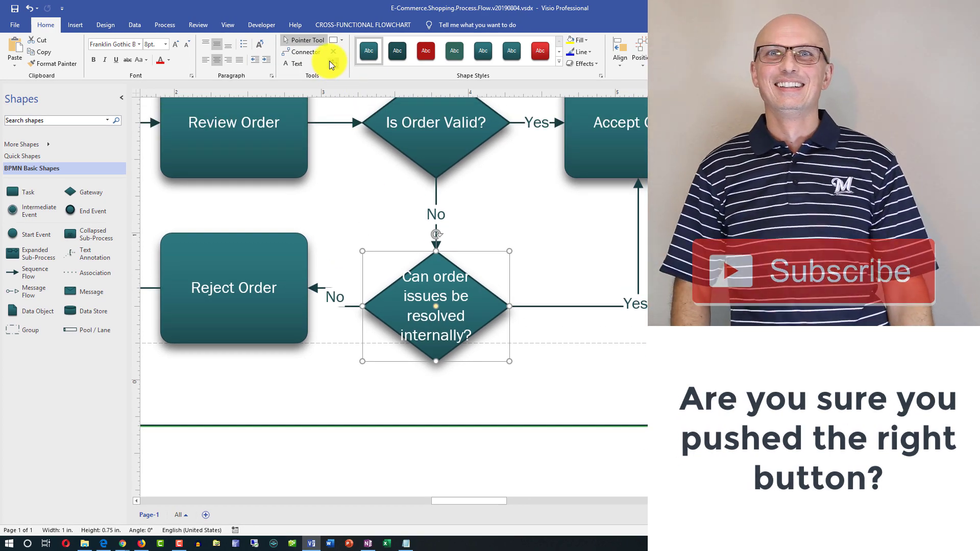
left_click(331, 63)
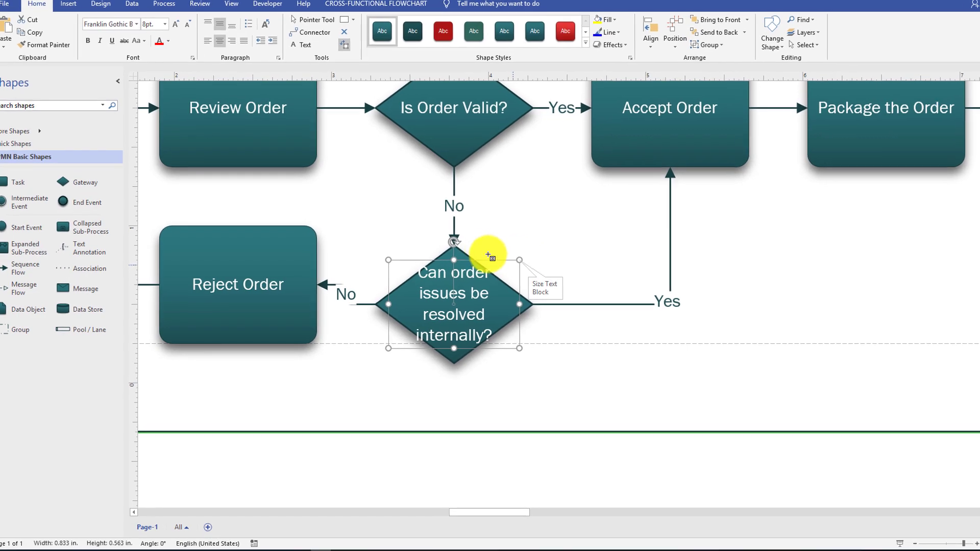
left_click_drag(541, 257, 566, 256)
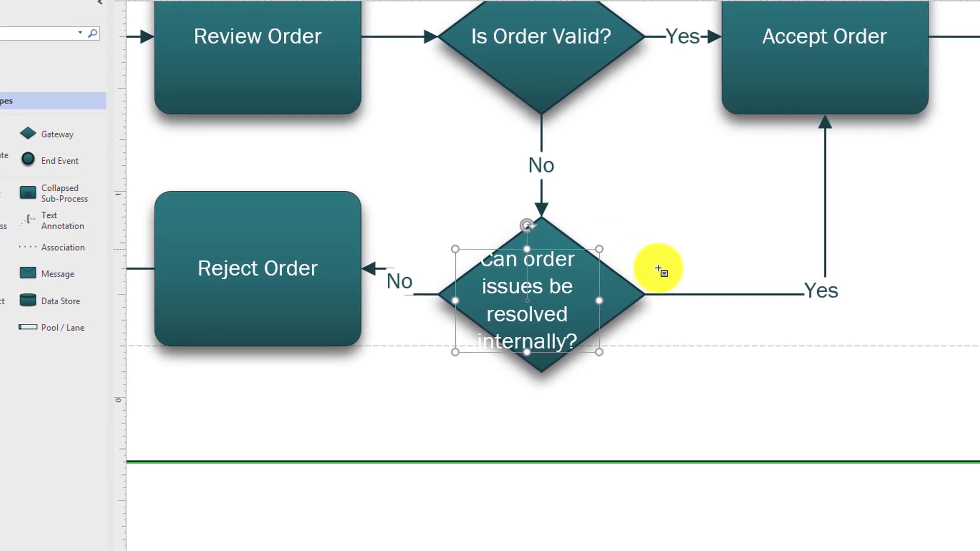